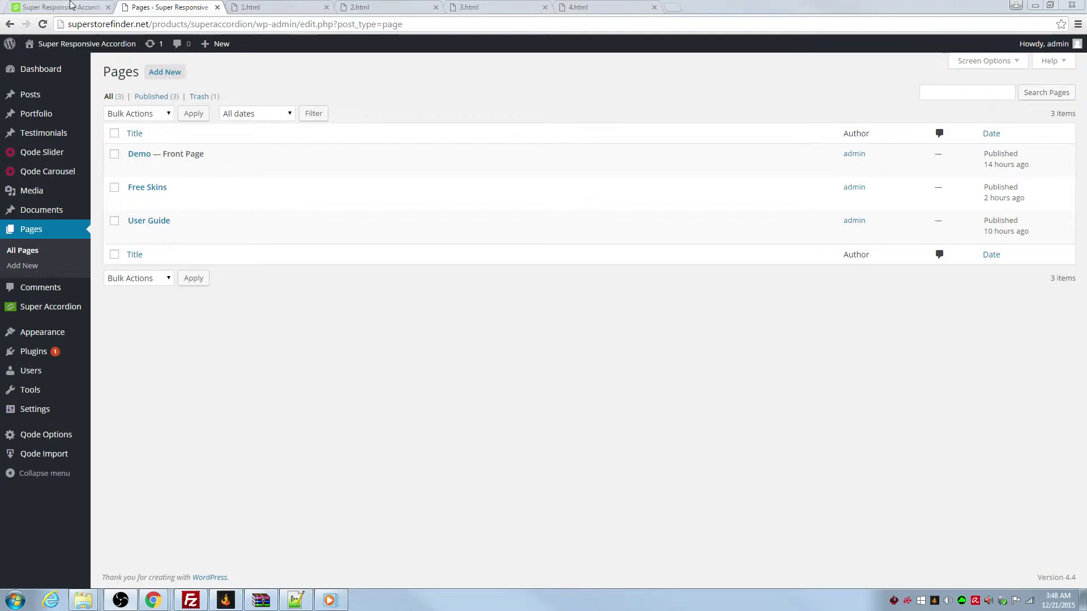
# - Review the live accordion demo and the phone-number, emoji keyboard, iOS and Windows processor help pages
pyautogui.hotkey('ctrl', 'pageup')
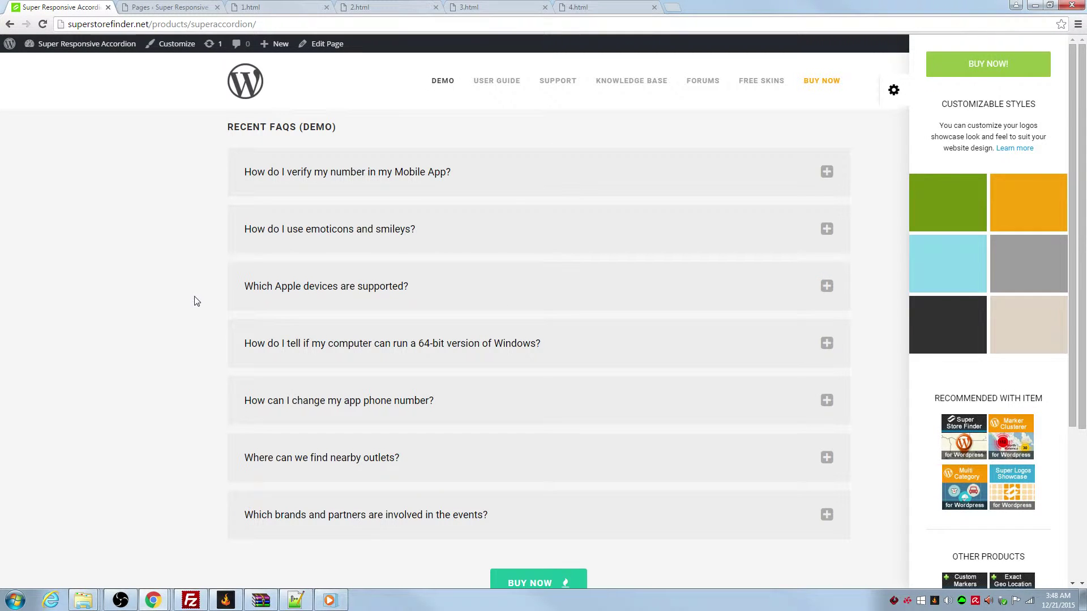
pyautogui.scroll(-4, 198, 303)
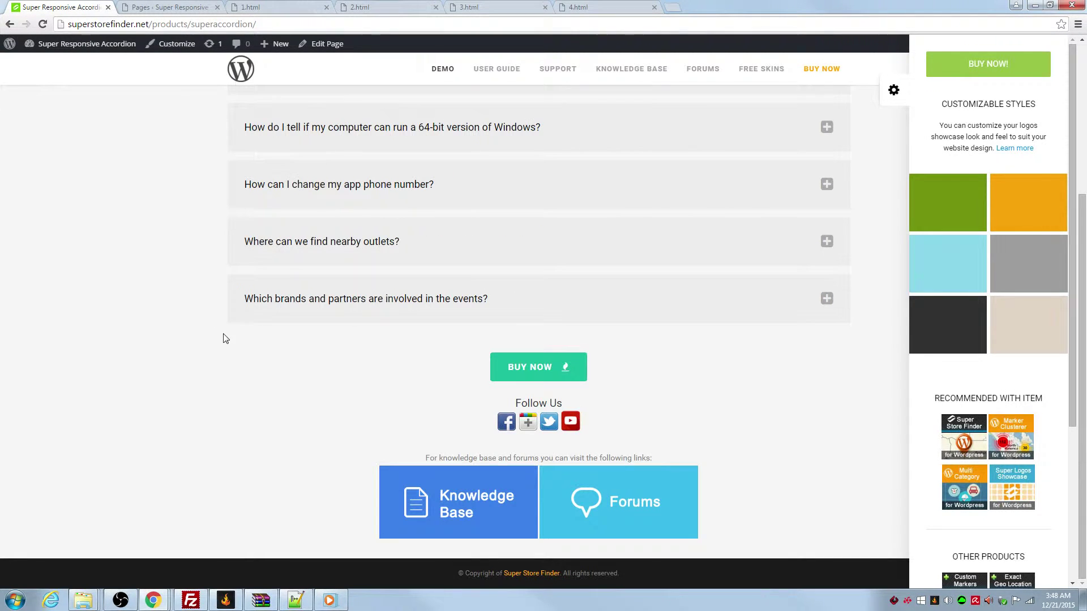
pyautogui.scroll(3, 229, 347)
pyautogui.scroll(1, 234, 352)
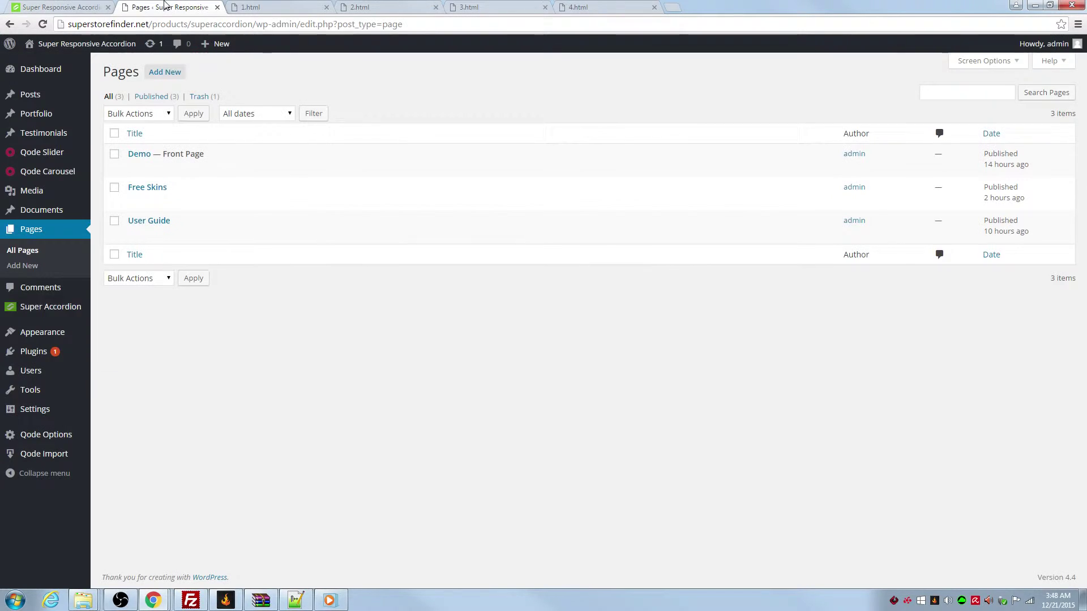
pyautogui.click(167, 7)
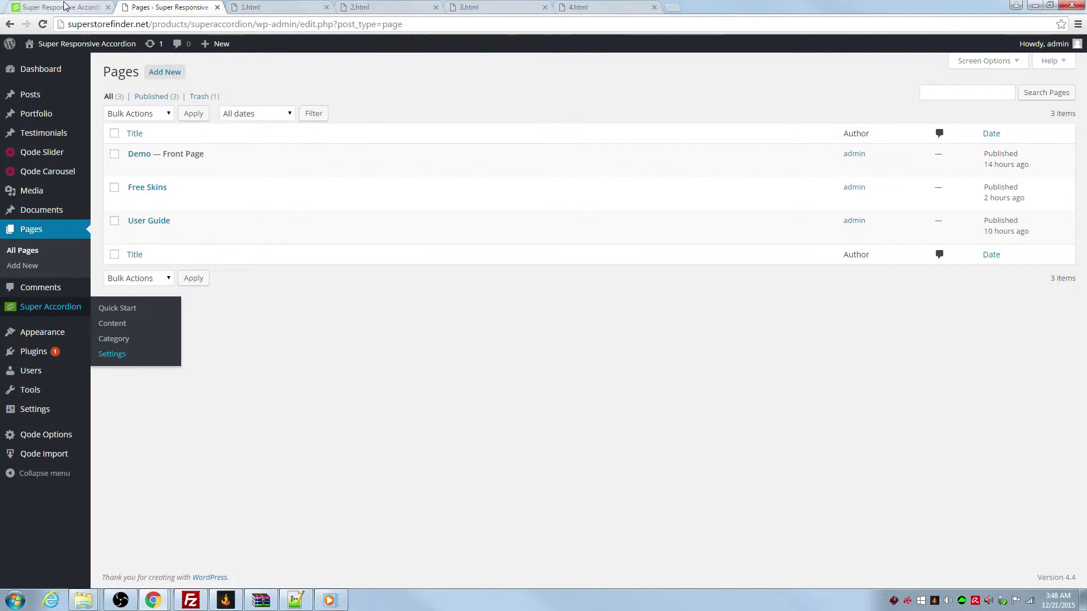
pyautogui.click(280, 6)
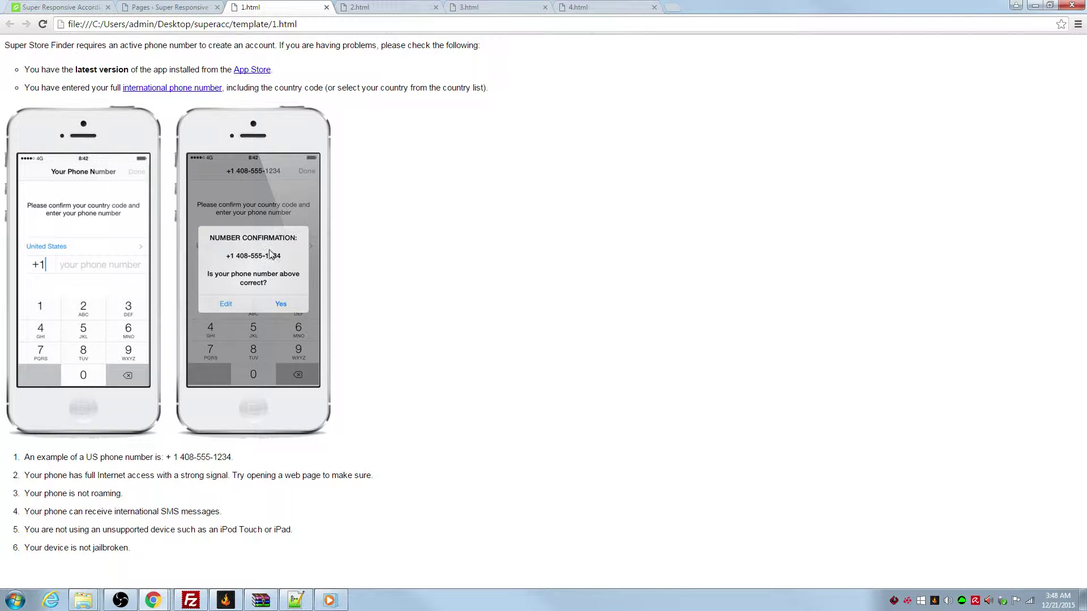
pyautogui.click(362, 6)
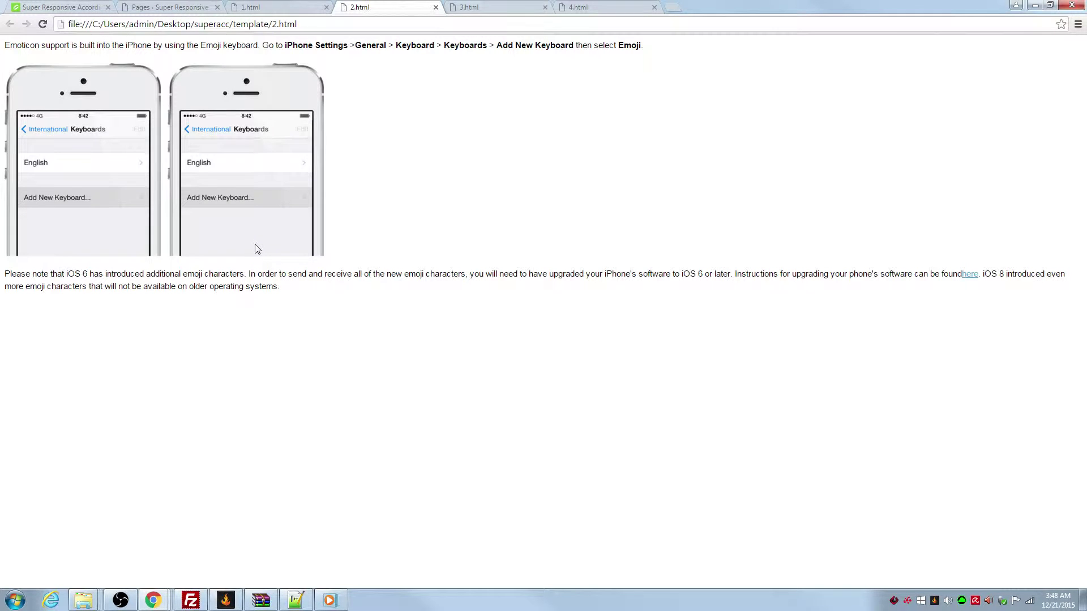
pyautogui.click(267, 7)
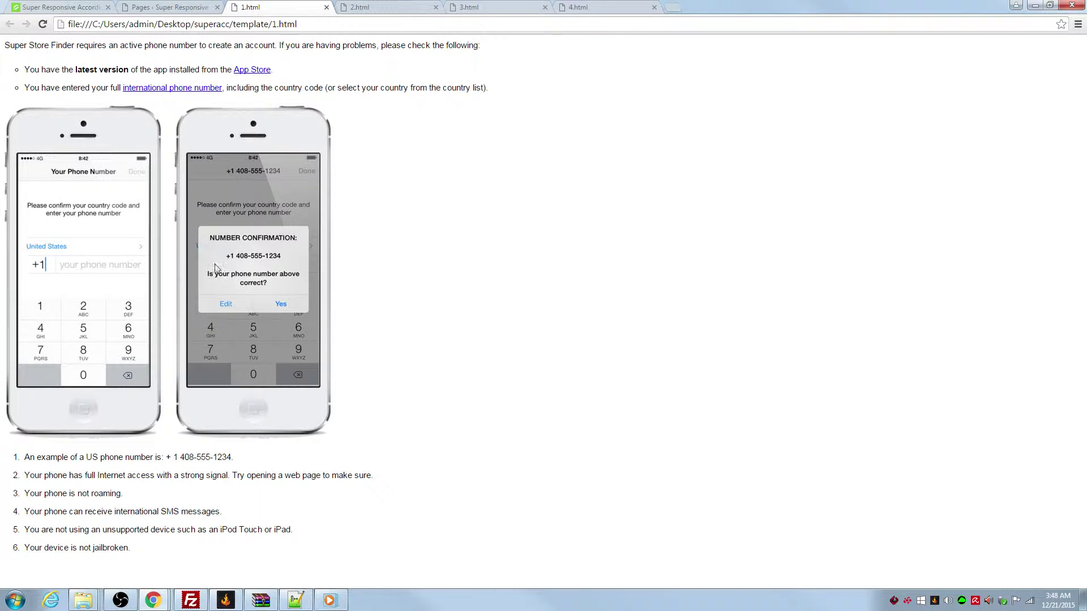
pyautogui.click(401, 5)
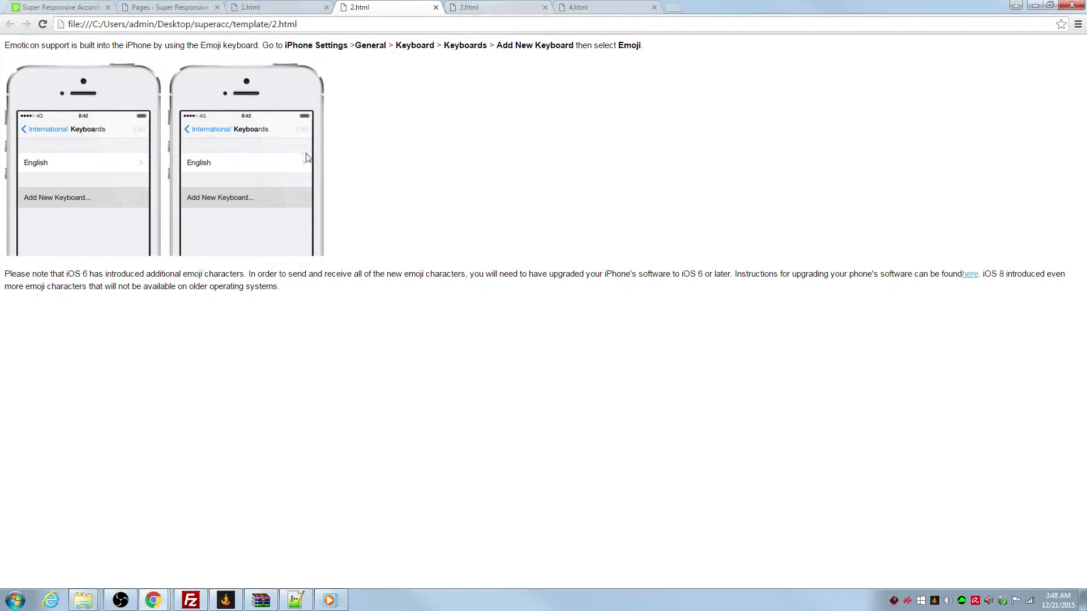
pyautogui.click(501, 7)
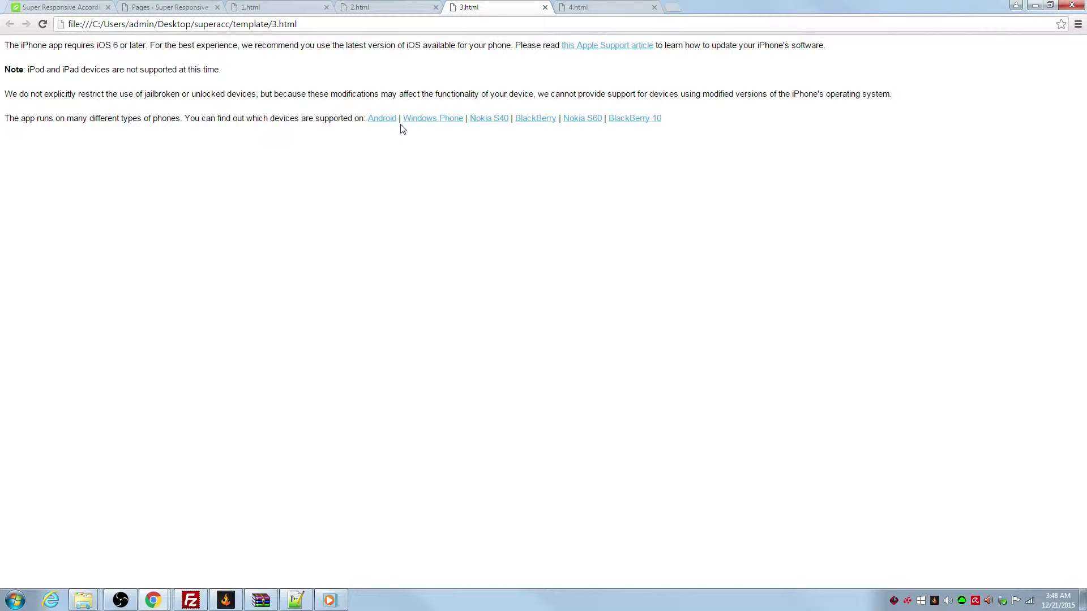
pyautogui.click(603, 7)
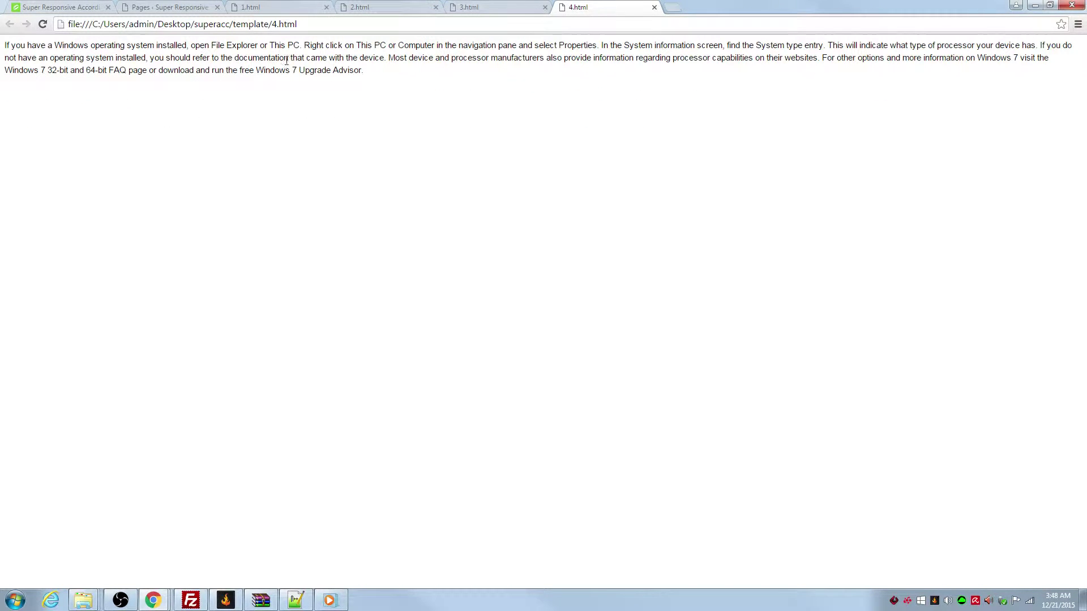
pyautogui.click(170, 7)
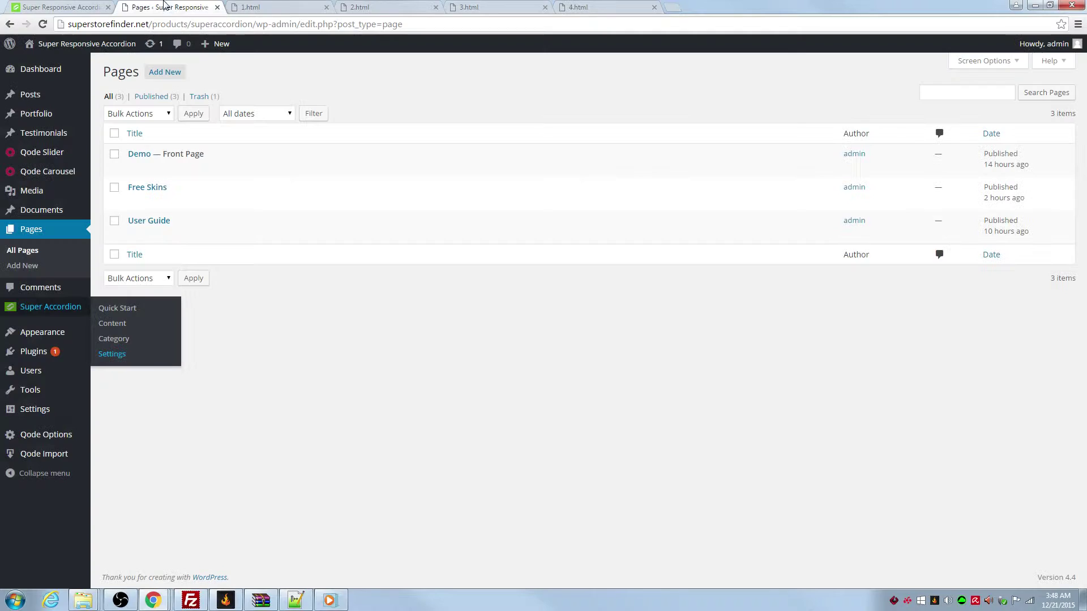
# - Create and publish a new page titled 'Product 1 FAQ'
pyautogui.click(168, 75)
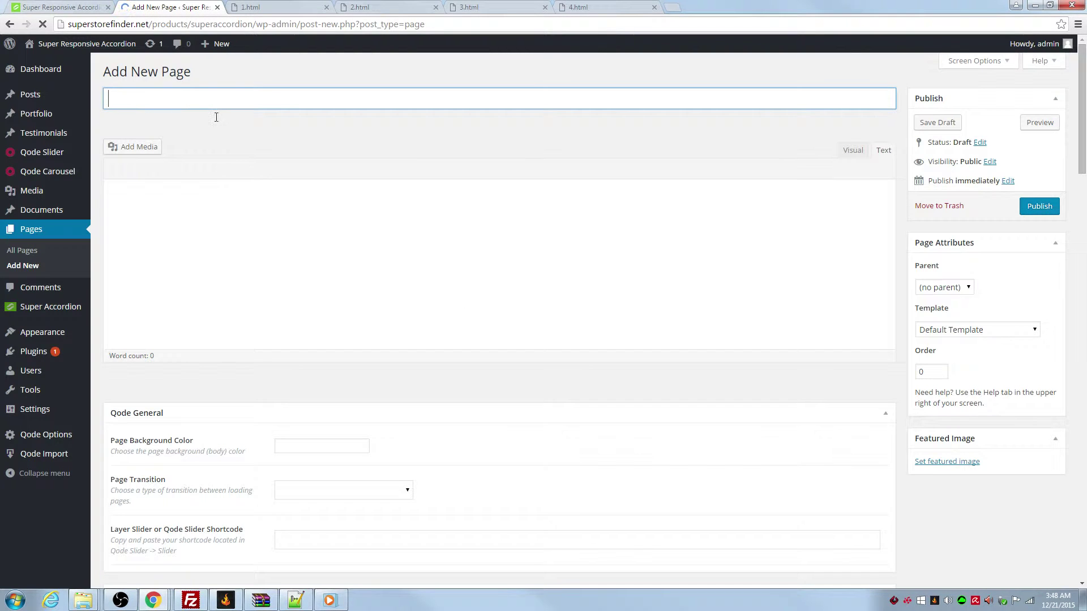
pyautogui.write('Product')
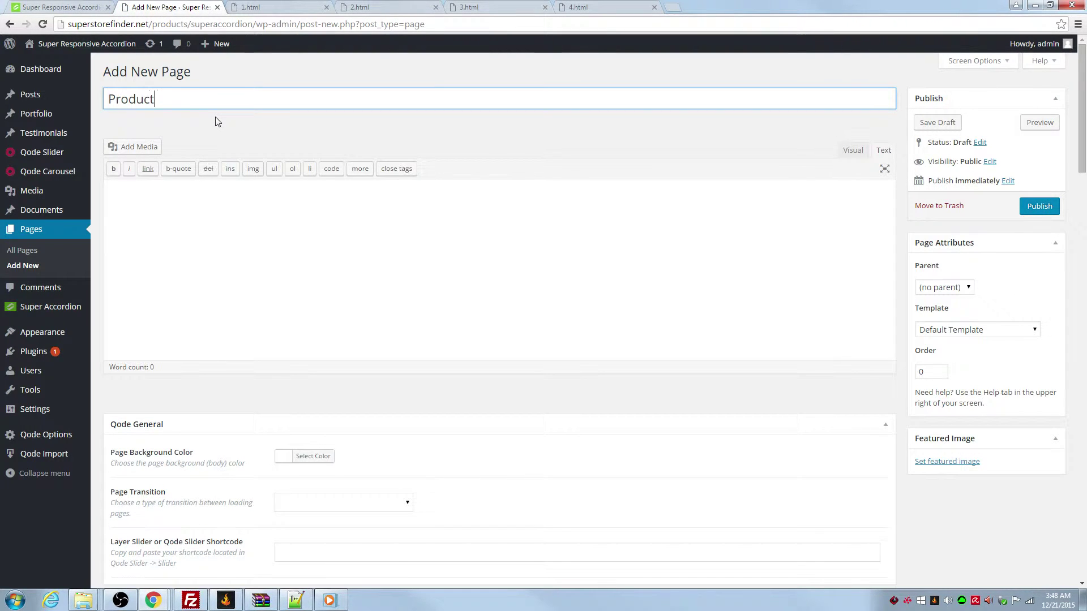
pyautogui.write(' 1 FAQ')
pyautogui.click(1046, 209)
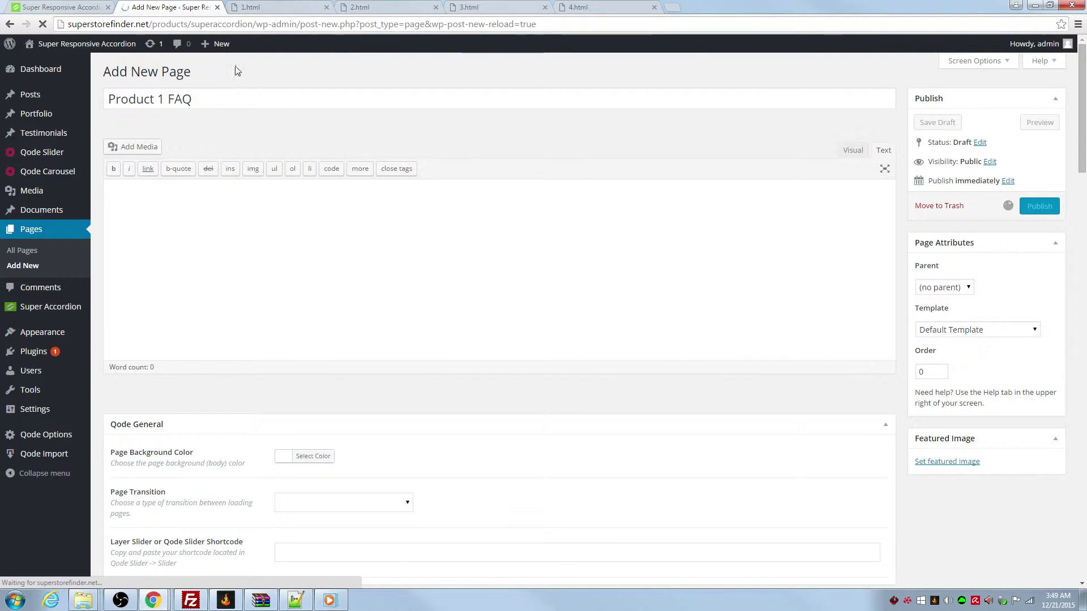
pyautogui.moveTo(230, 55)
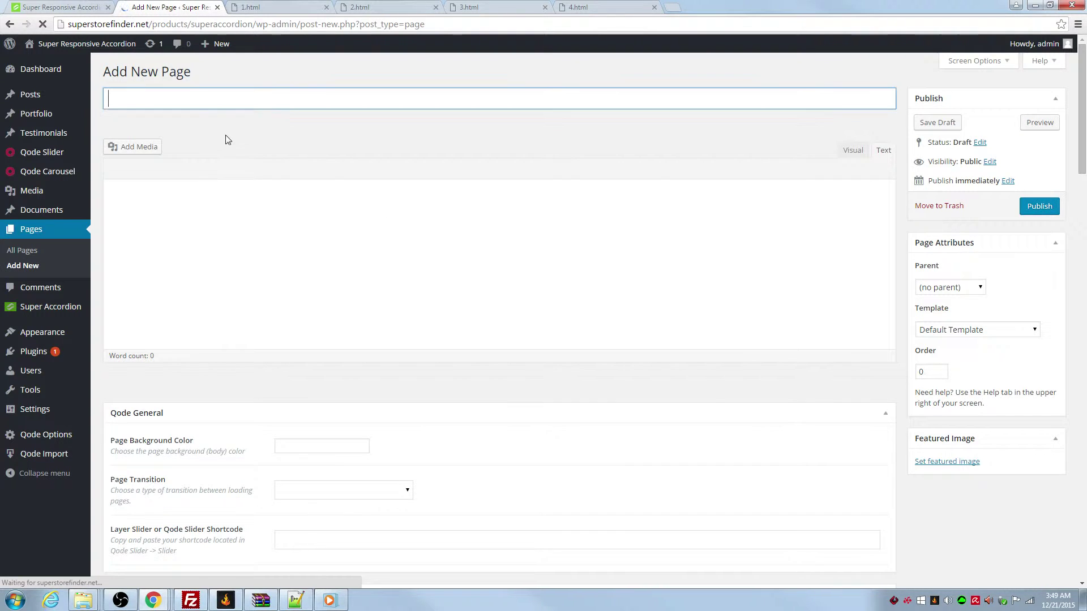
# - Publish a second page titled 'Product 2 FAQ', then return to the live accordion demo
pyautogui.write('Product')
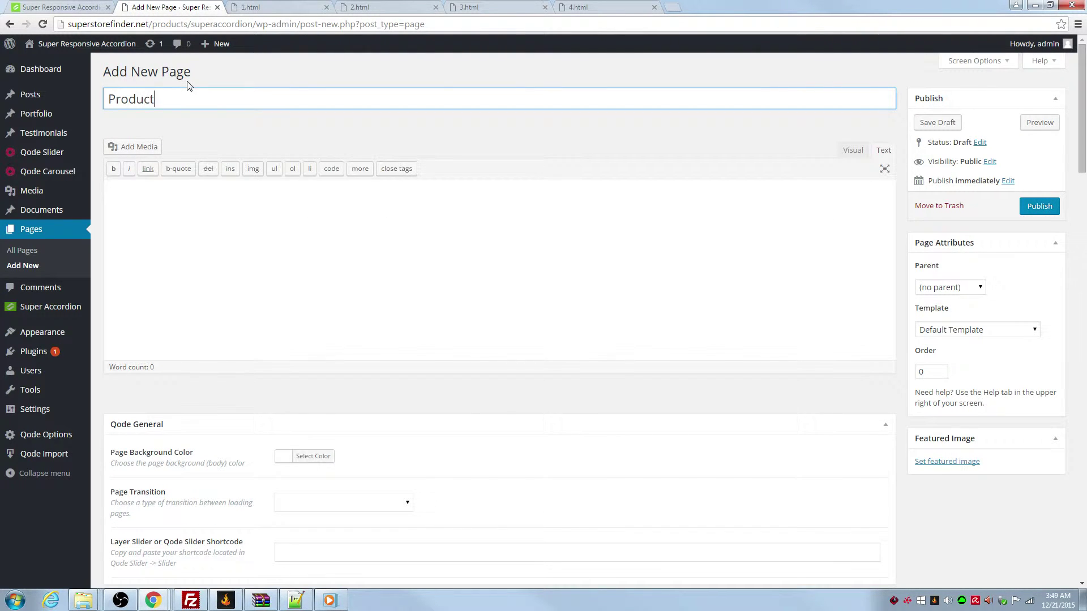
pyautogui.write(' 2 FAQ')
pyautogui.click(1042, 208)
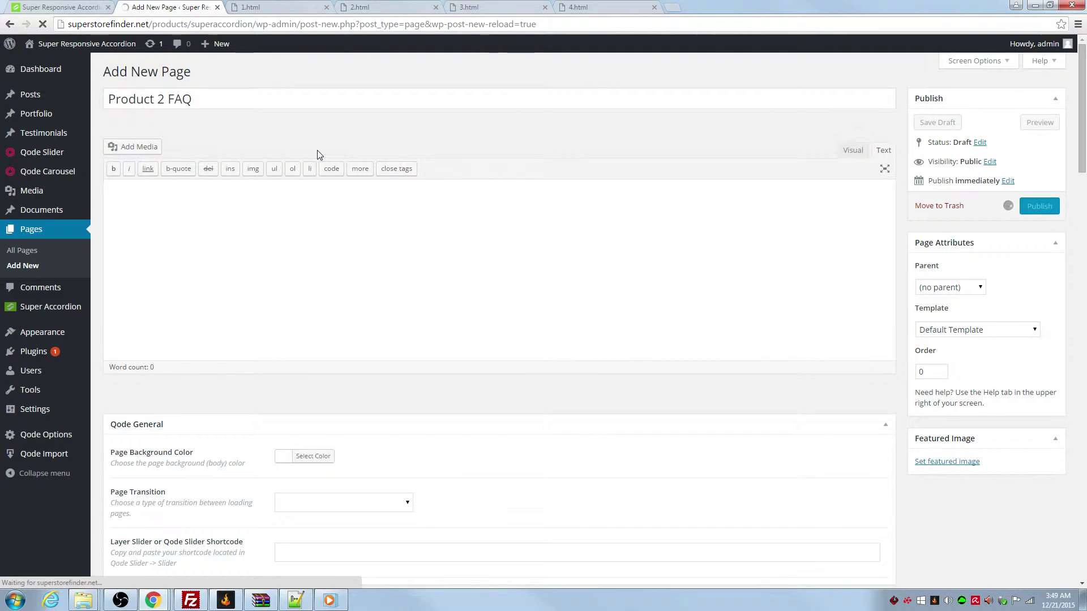
pyautogui.click(63, 8)
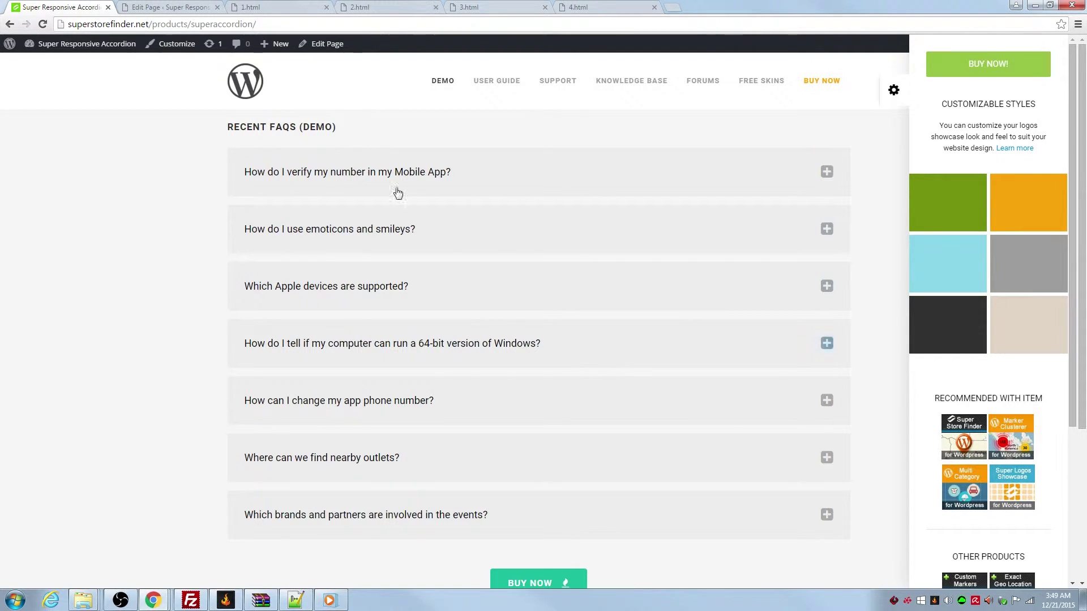
# - Open the live Product 2 FAQ and Product 1 FAQ pages in separate browser tabs
pyautogui.click(196, 6)
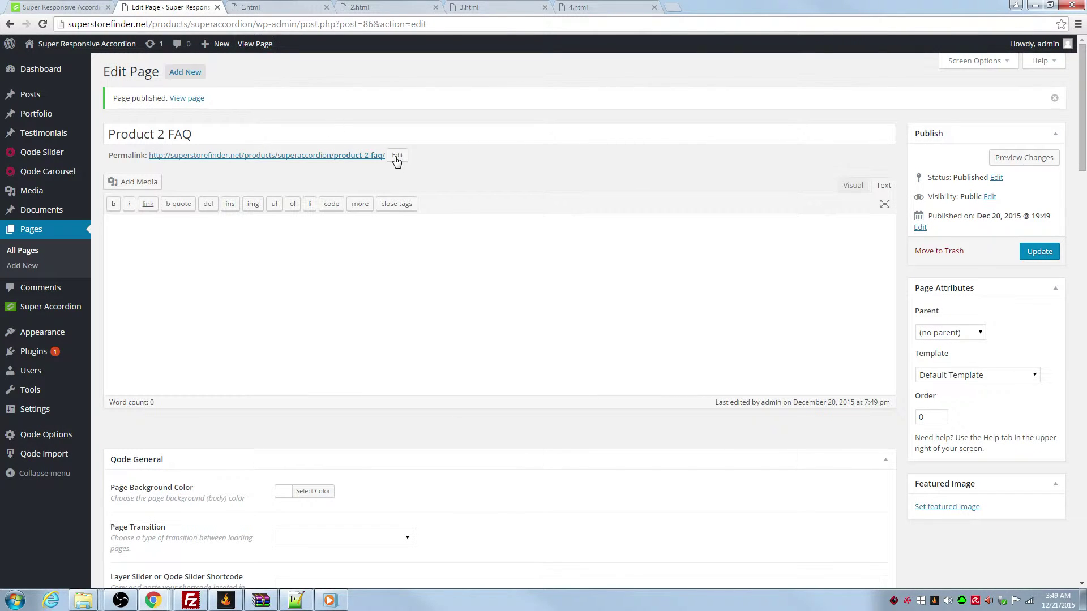
pyautogui.rightClick(256, 45)
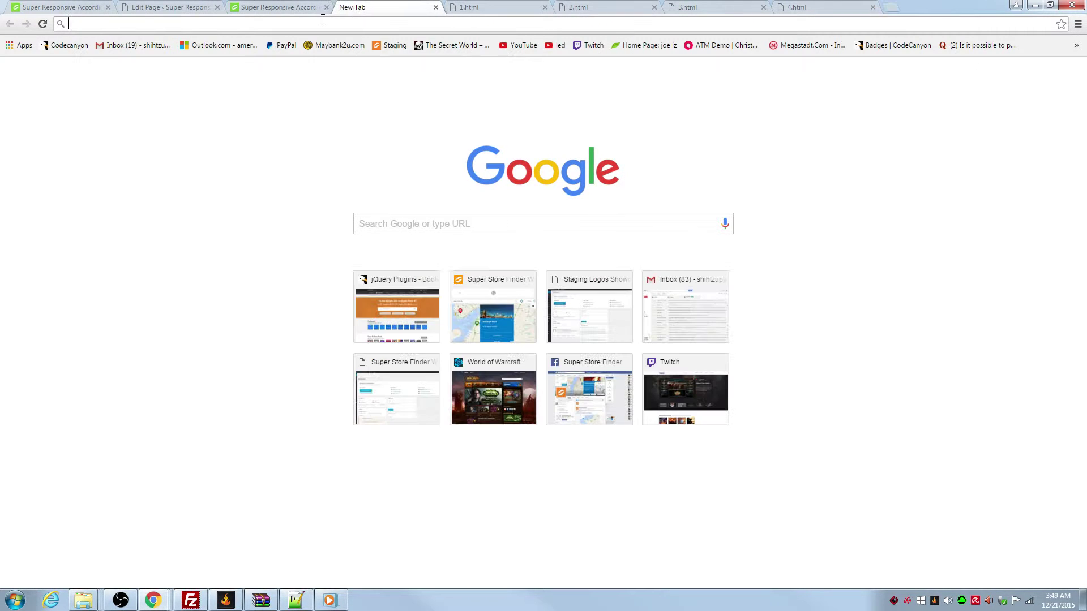
pyautogui.write('http://superstorefinder.net/products/superaccordion/product-2-faq/')
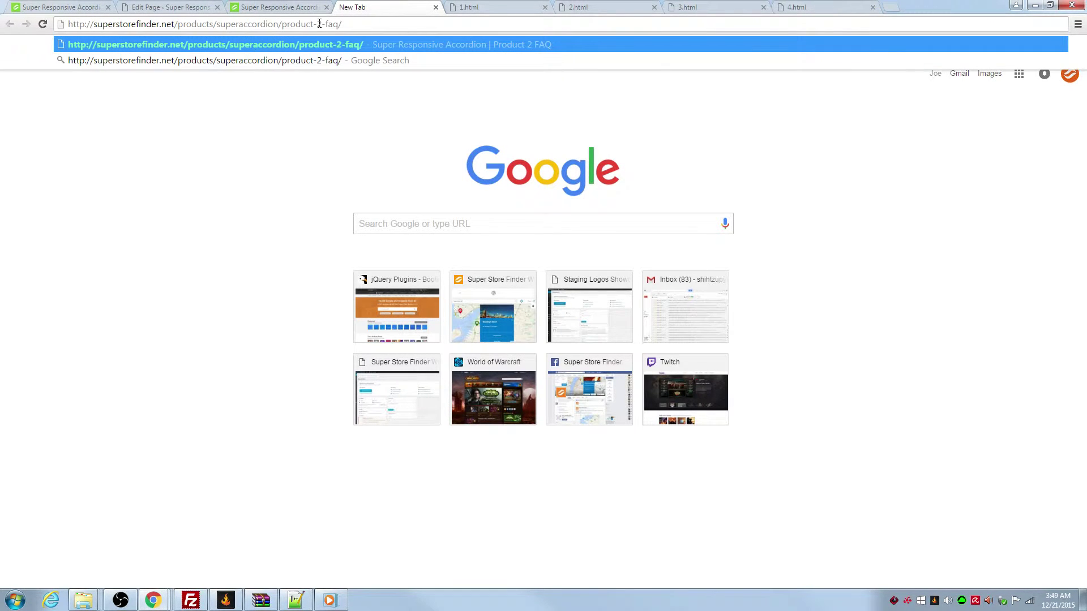
pyautogui.doubleClick(320, 24)
pyautogui.write('1')
pyautogui.press('Return')
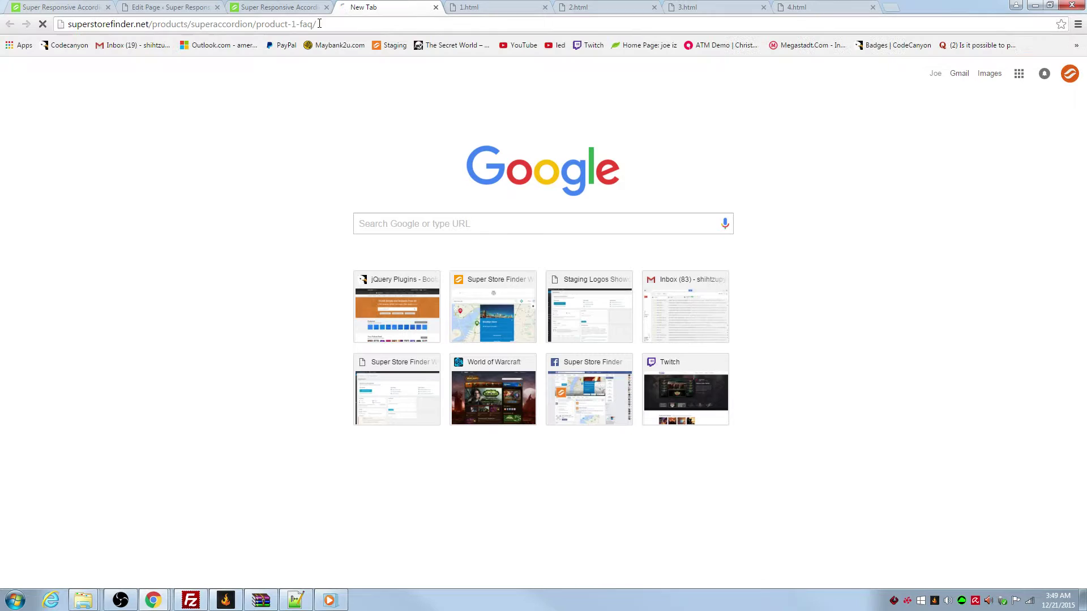
# - Compare the live FAQ pages, then go back to the Product 2 FAQ editor
pyautogui.click(283, 5)
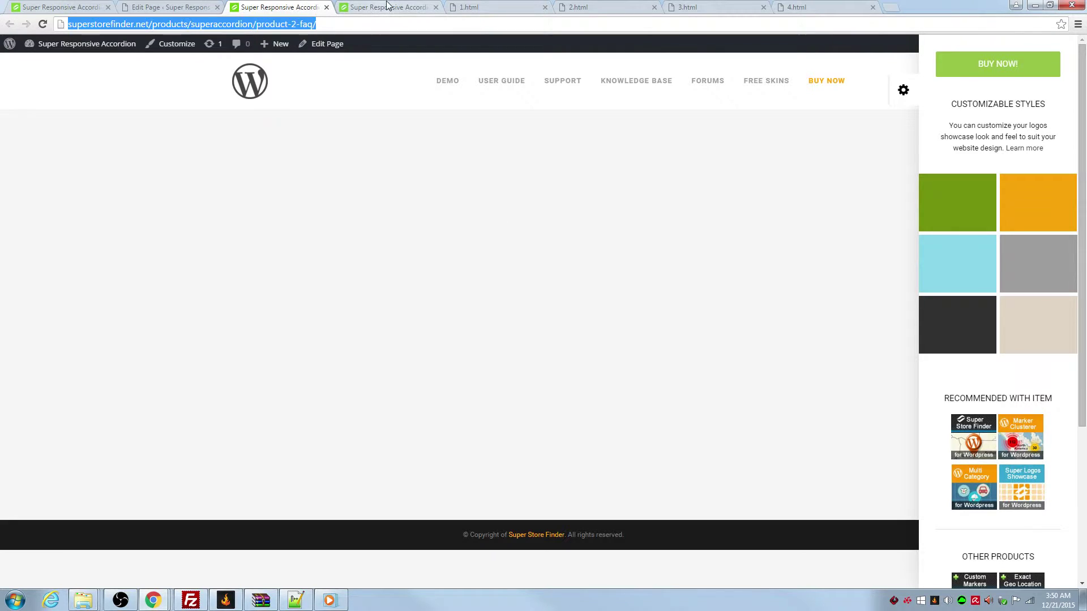
pyautogui.click(385, 7)
pyautogui.click(256, 4)
pyautogui.click(159, 6)
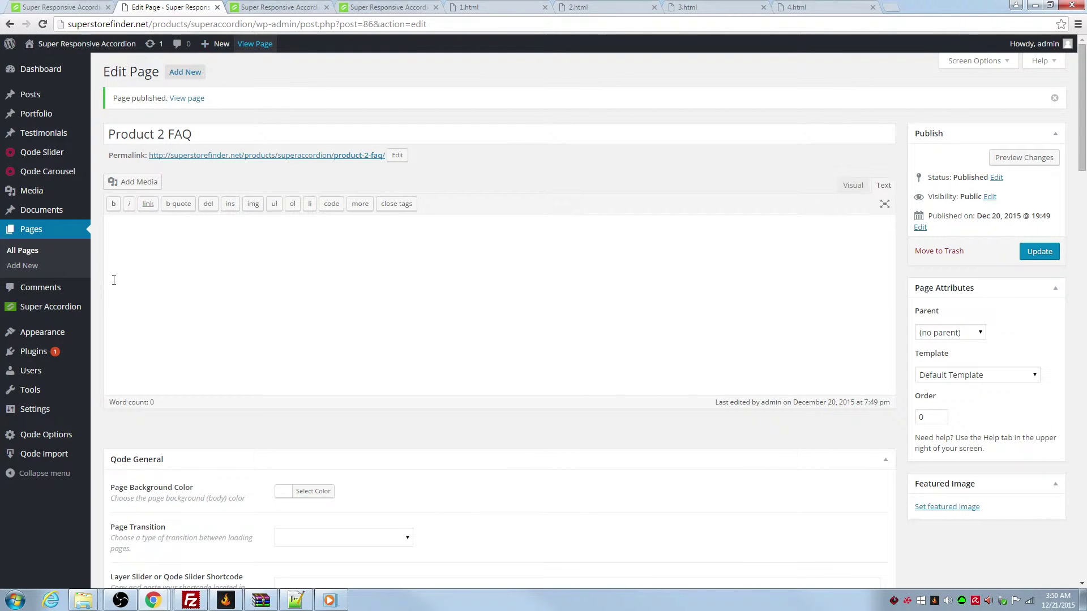
# - Review the Super Accordion content items, then view its categories: FAQ, Features and Tips
pyautogui.moveTo(60, 312)
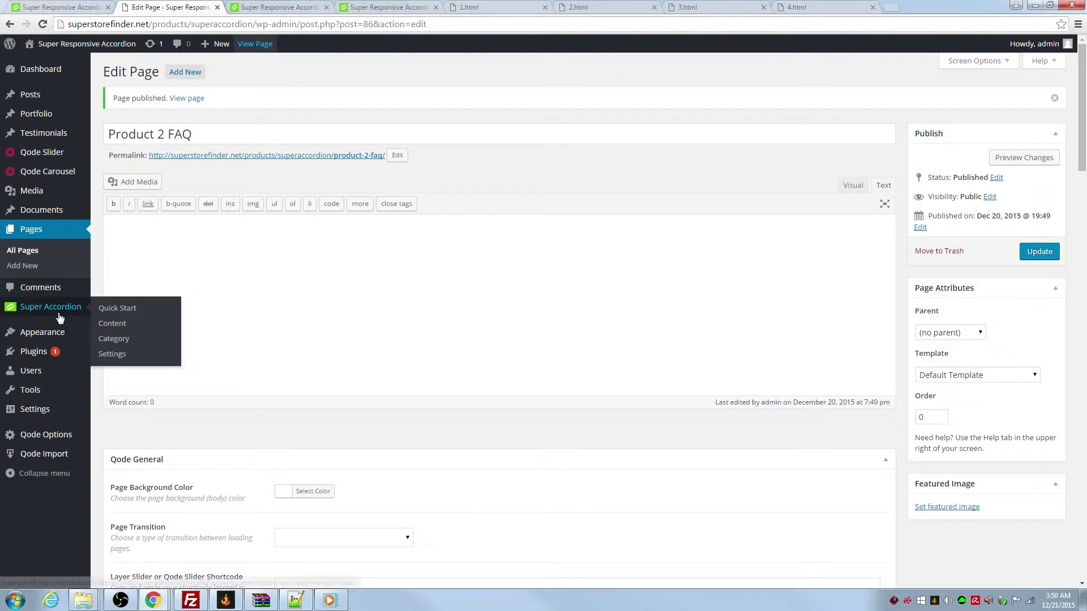
pyautogui.click(120, 328)
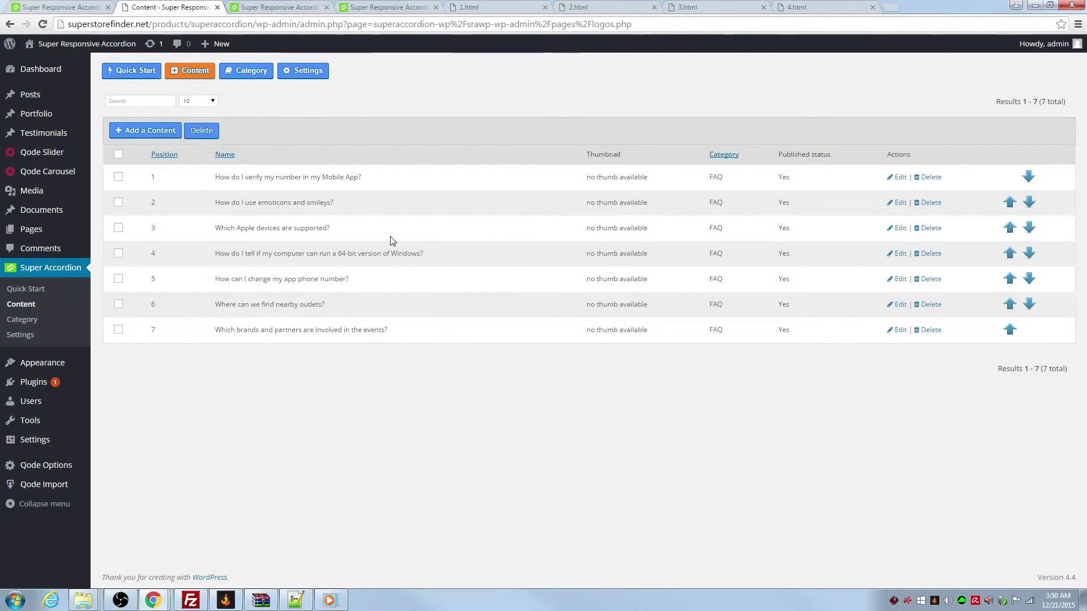
pyautogui.click(246, 69)
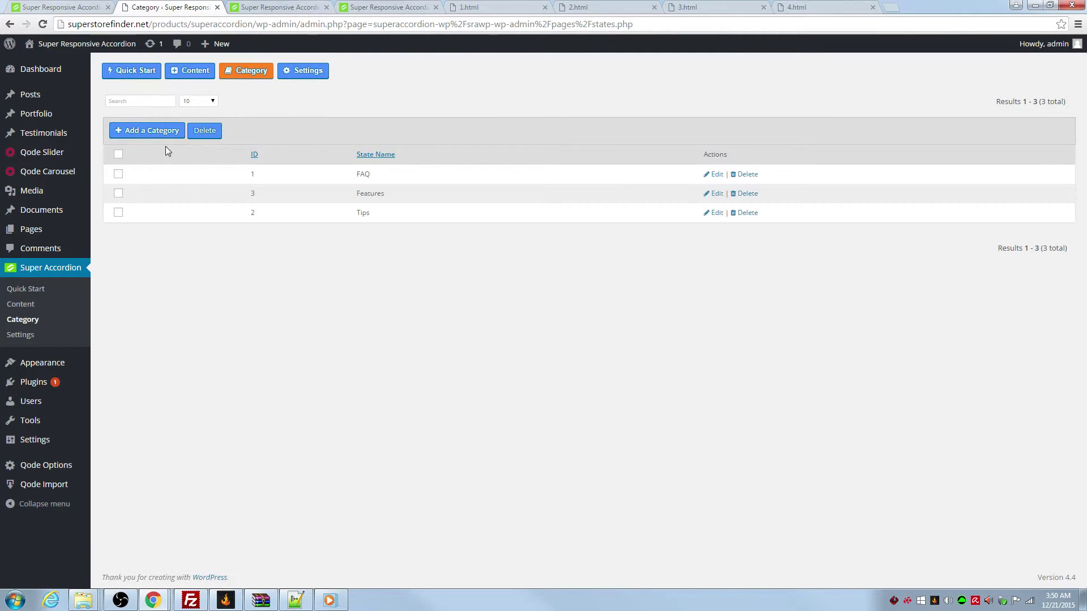
# - Add the accordion categories pro1 and pro2
pyautogui.click(171, 132)
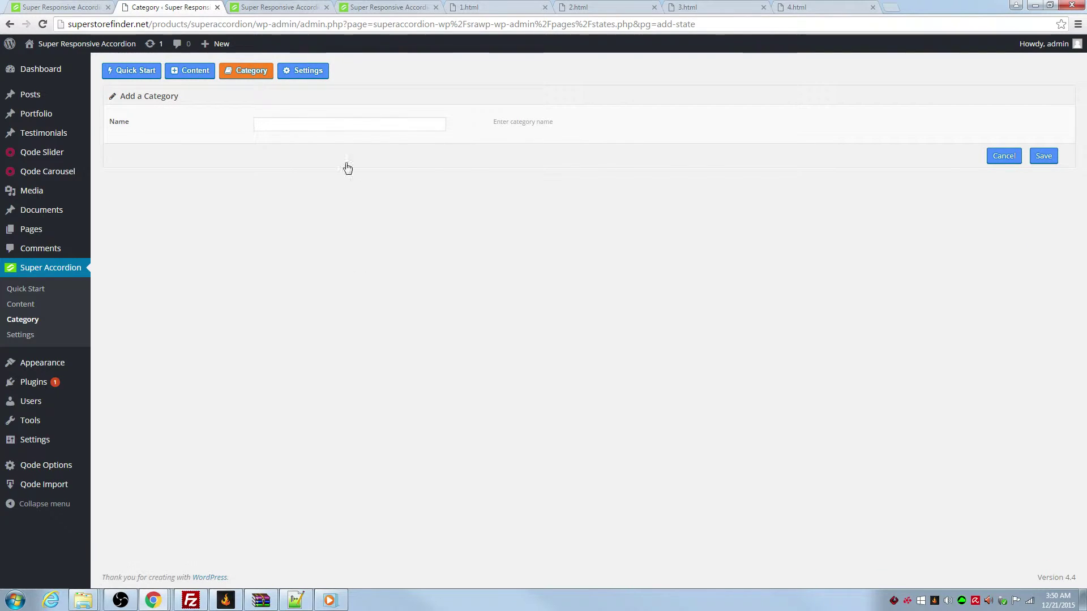
pyautogui.click(308, 121)
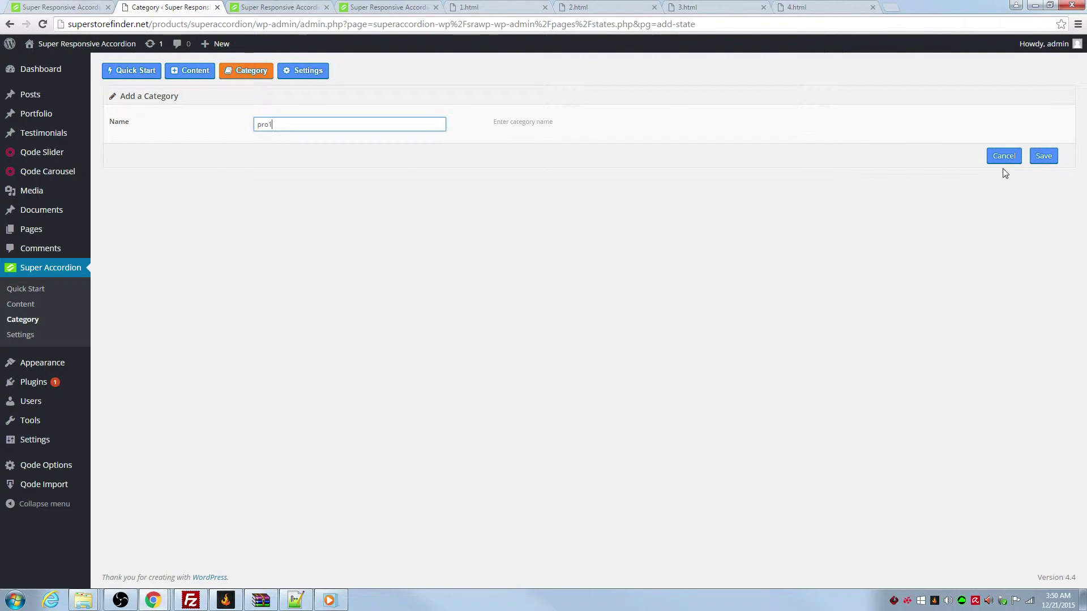
pyautogui.click(1043, 155)
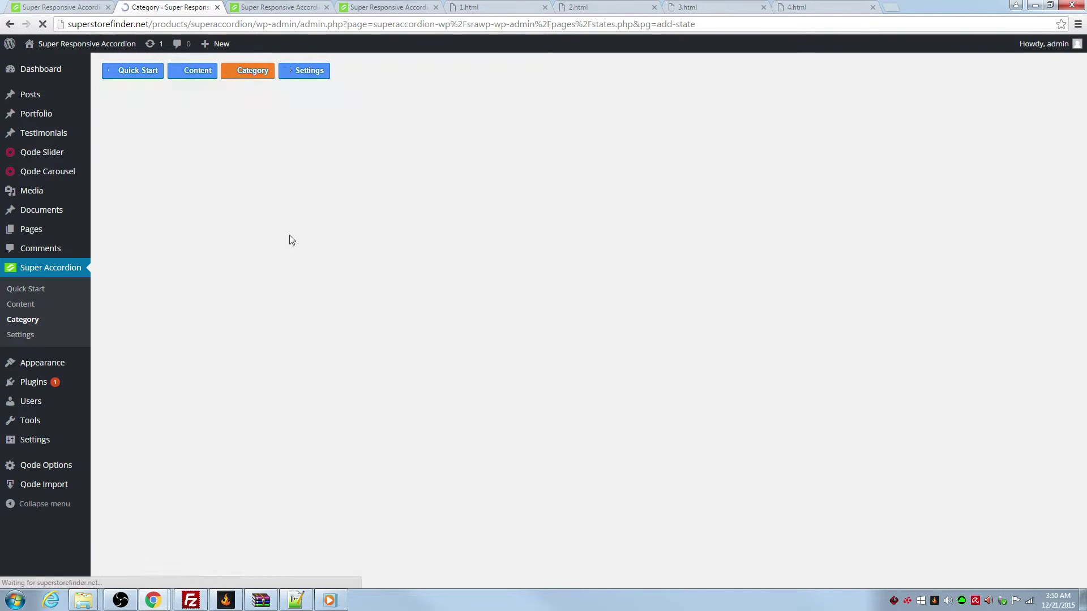
pyautogui.click(324, 143)
pyautogui.write('pro2')
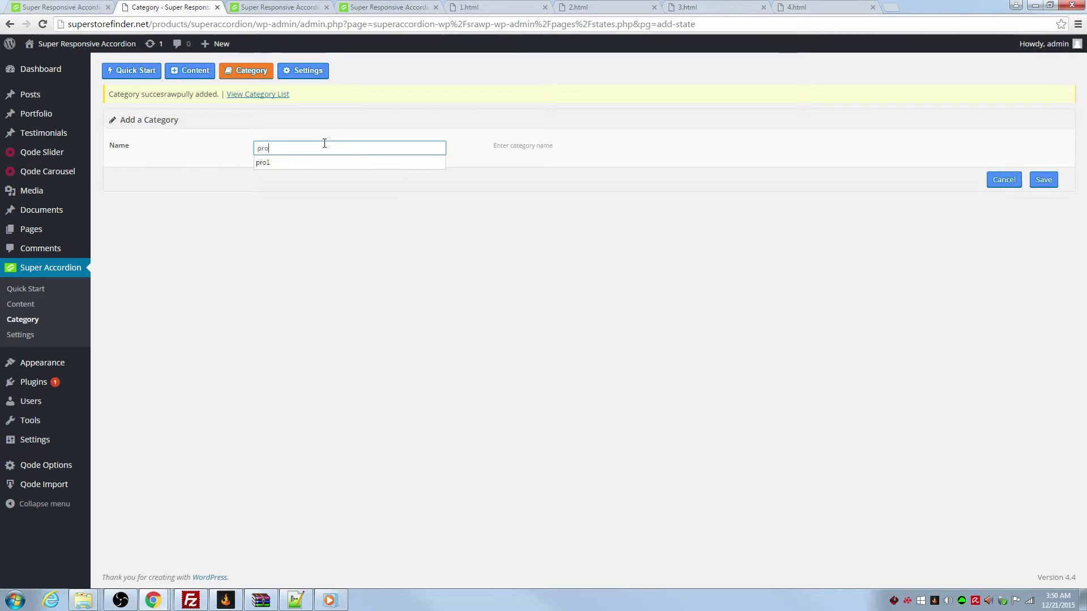
pyautogui.click(1028, 185)
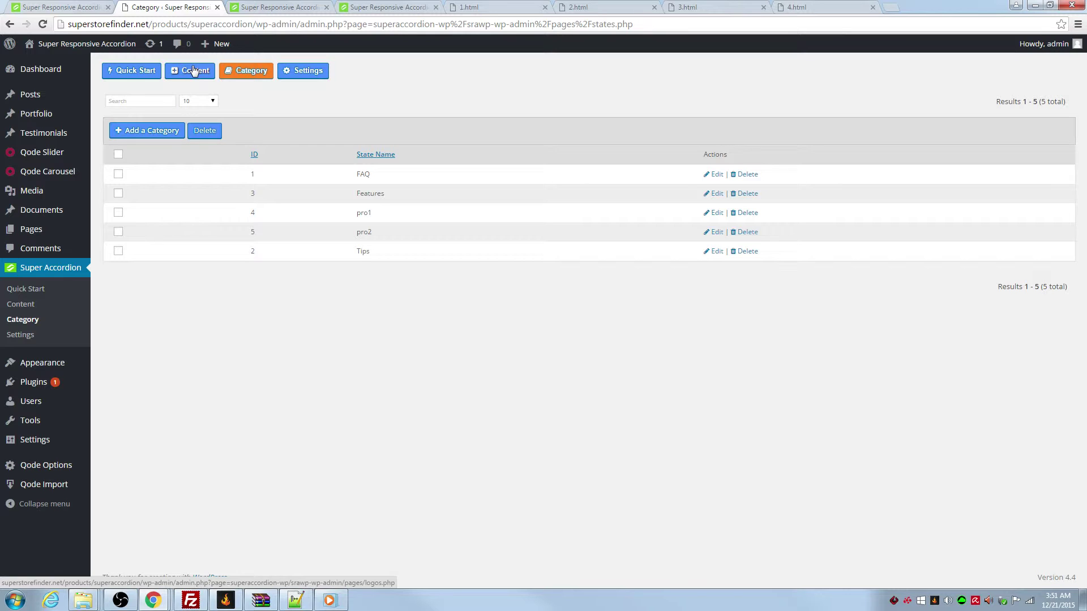
# - Copy all of the phone-number instructions from 1.html for a new accordion item
pyautogui.click(194, 70)
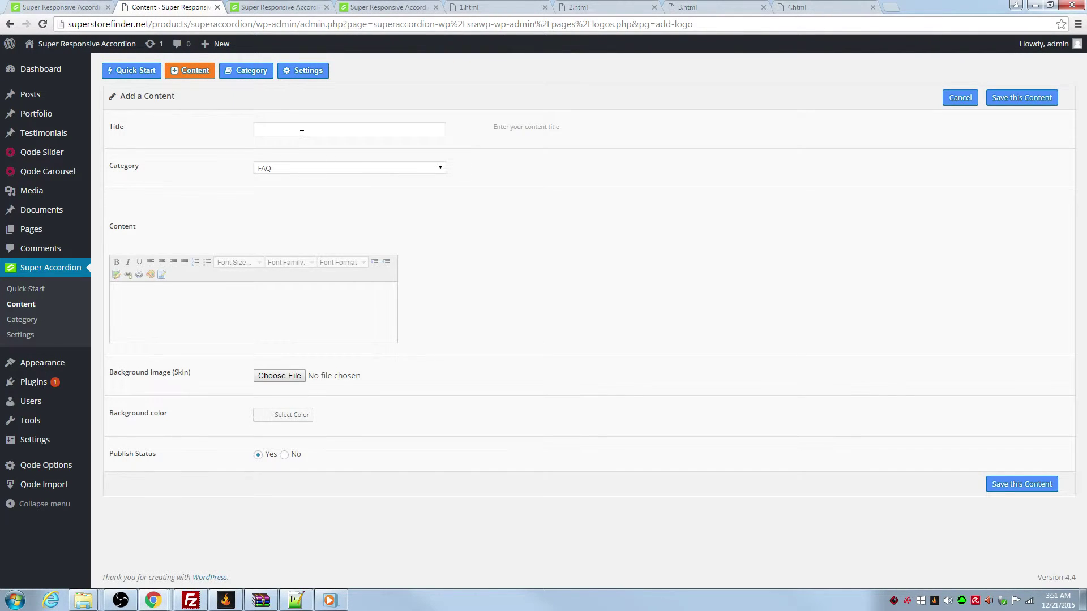
pyautogui.click(500, 7)
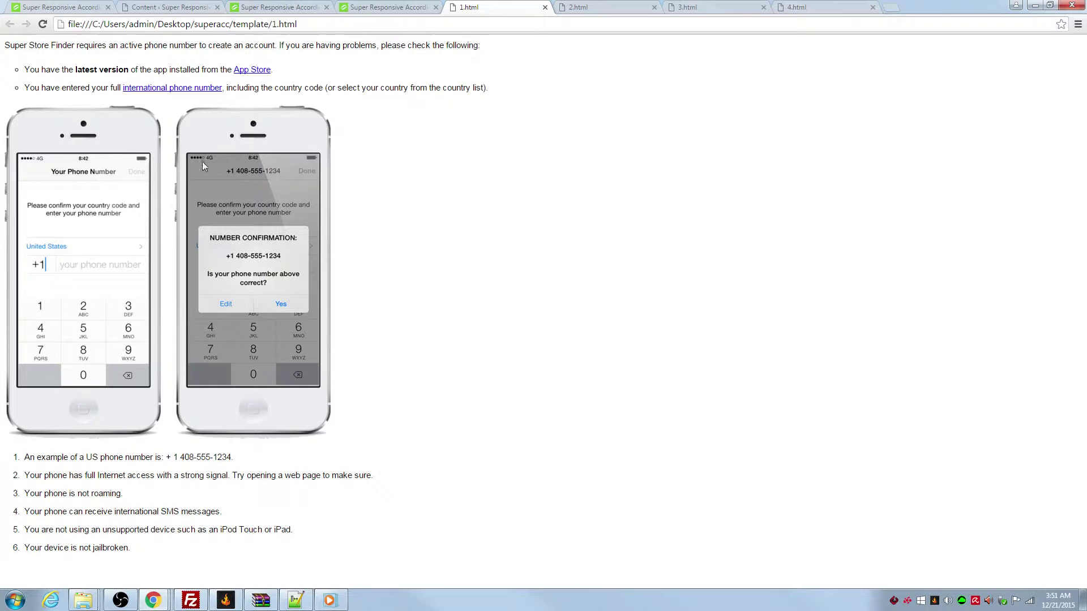
pyautogui.hotkey('ctrl', 'a')
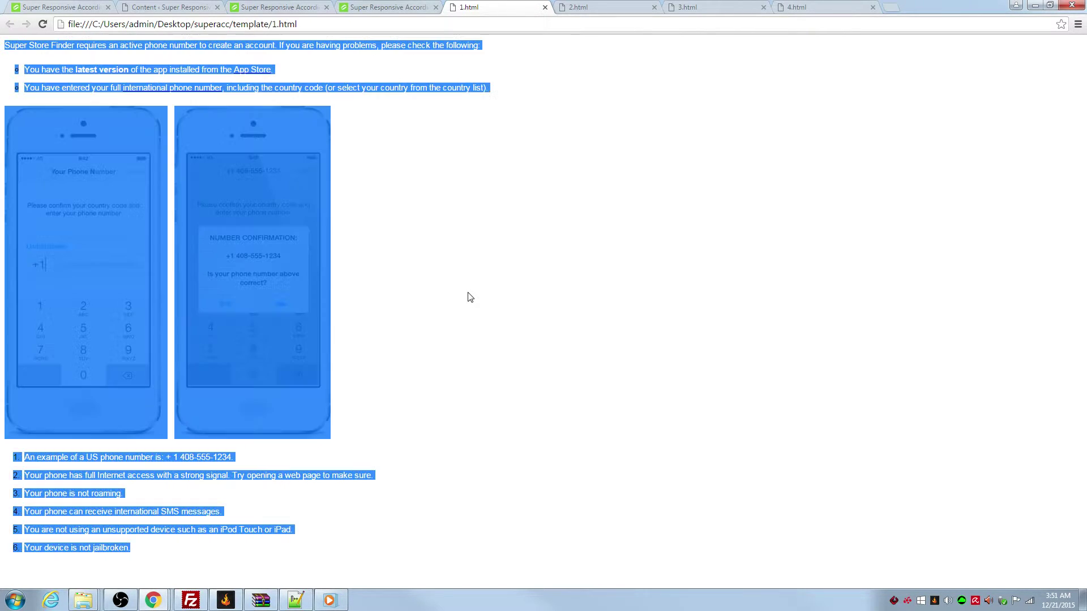
pyautogui.click(279, 7)
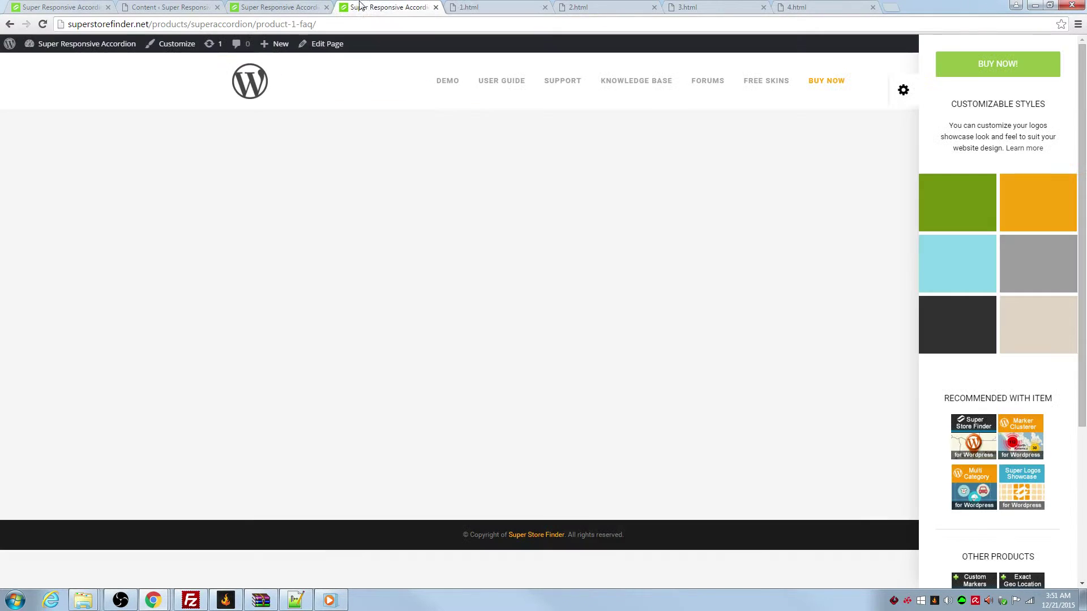
pyautogui.click(169, 8)
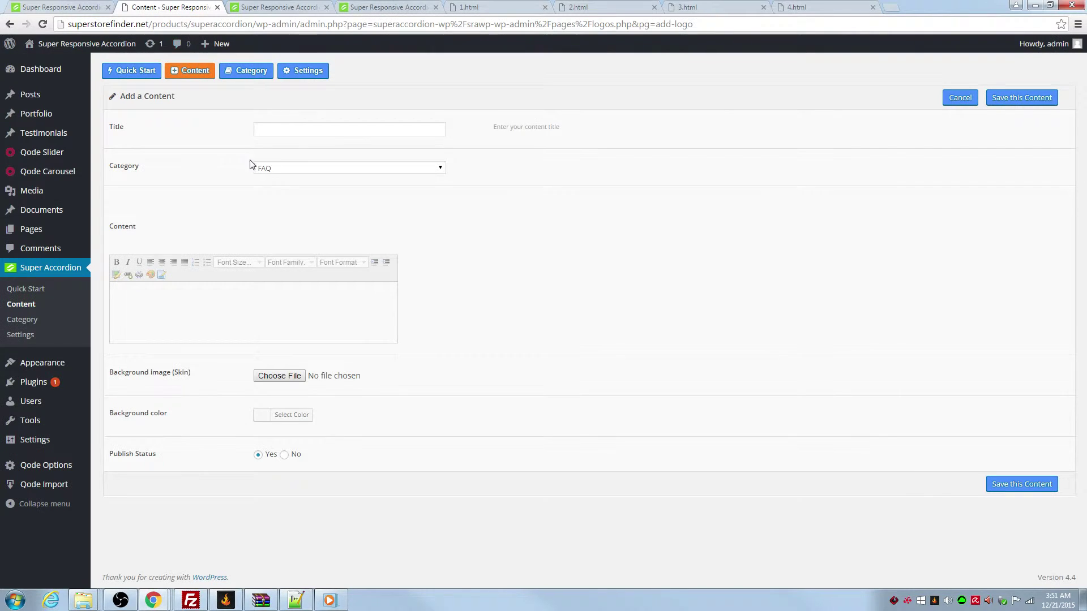
# - Save pro1 item 'What is the first question?' with the pasted phone-number instructions
pyautogui.click(297, 130)
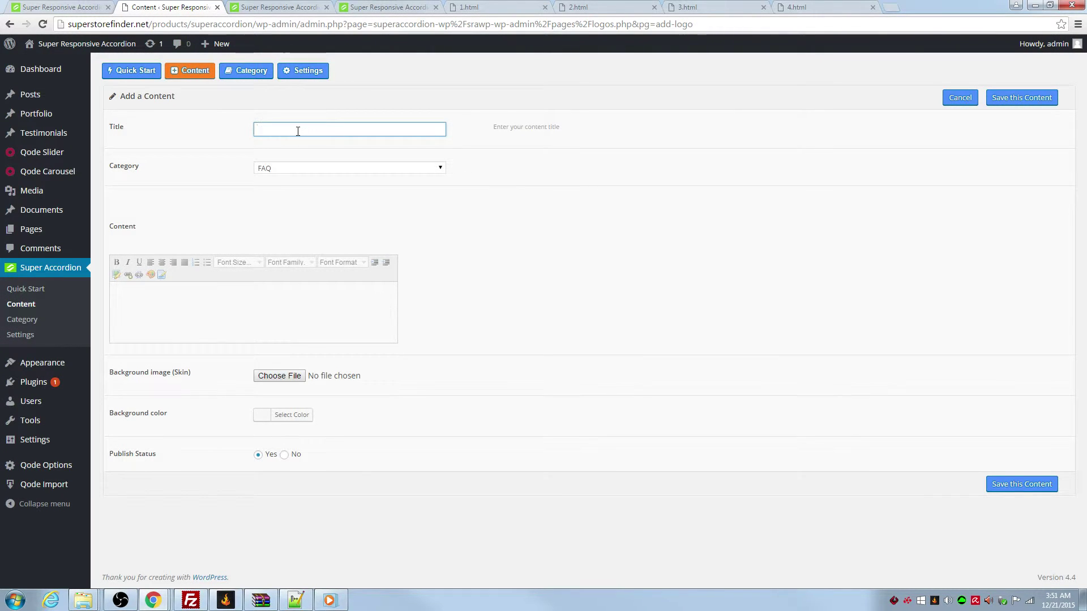
pyautogui.write('What is the first question?')
pyautogui.click(325, 170)
pyautogui.click(311, 205)
pyautogui.click(235, 308)
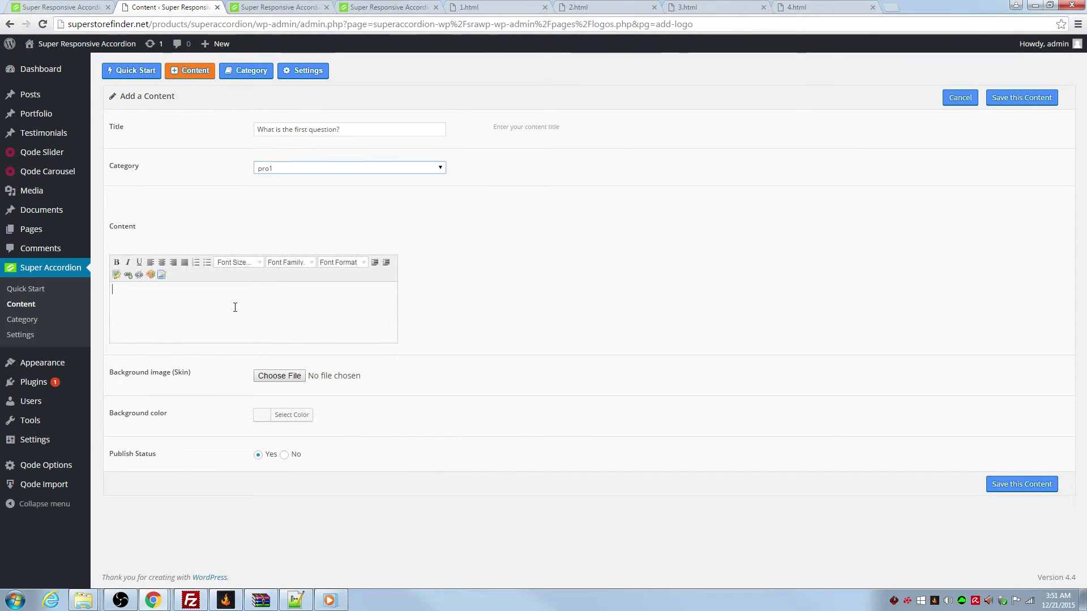
pyautogui.hotkey('ctrl', 'v')
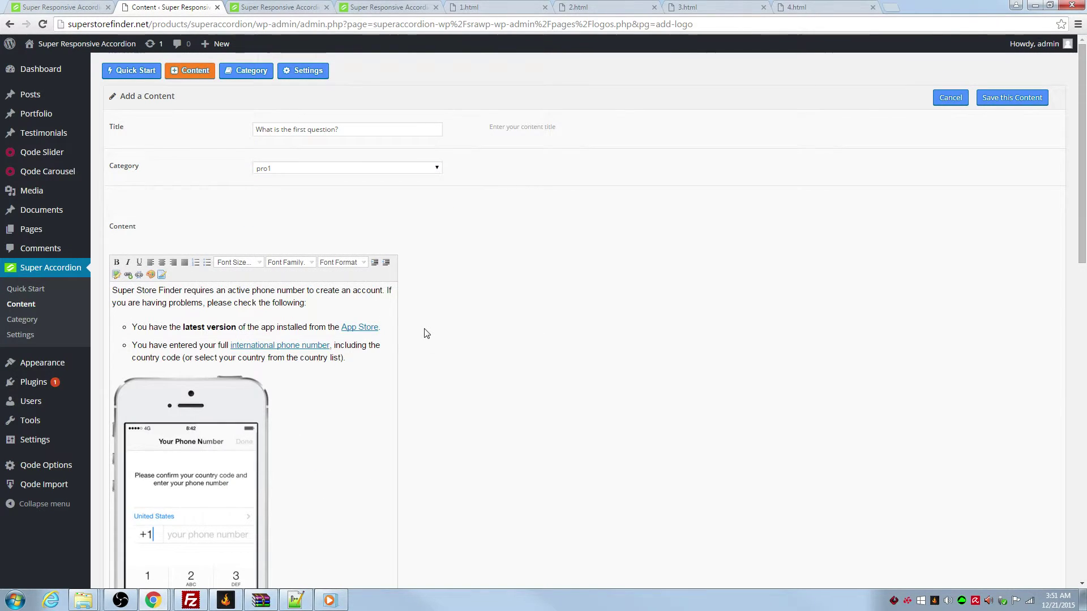
pyautogui.click(995, 97)
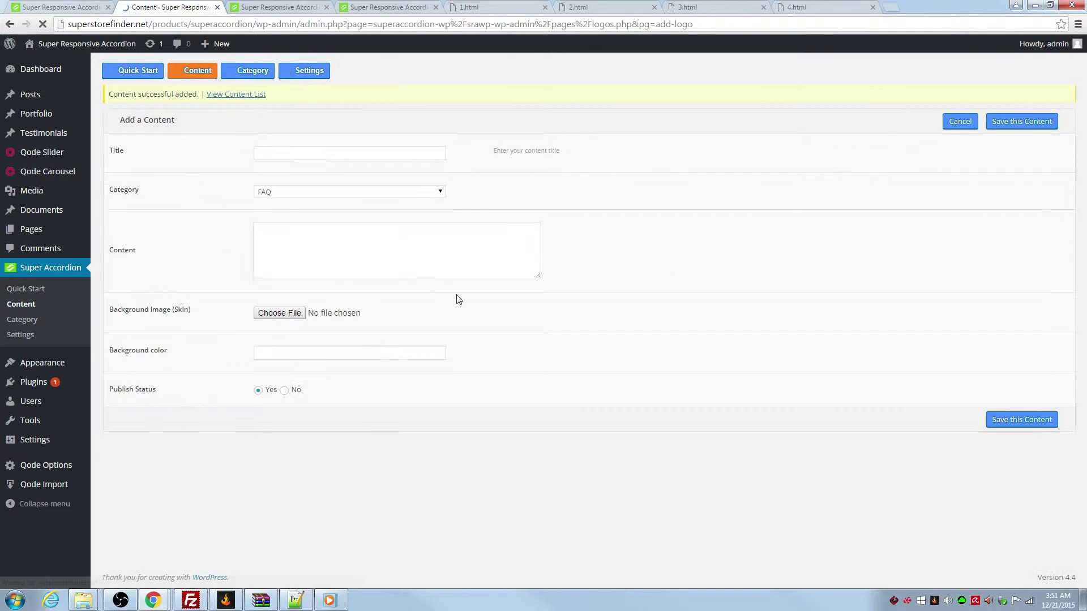
# - Copy all of the emoji keyboard instructions from 2.html
pyautogui.click(314, 149)
pyautogui.click(598, 7)
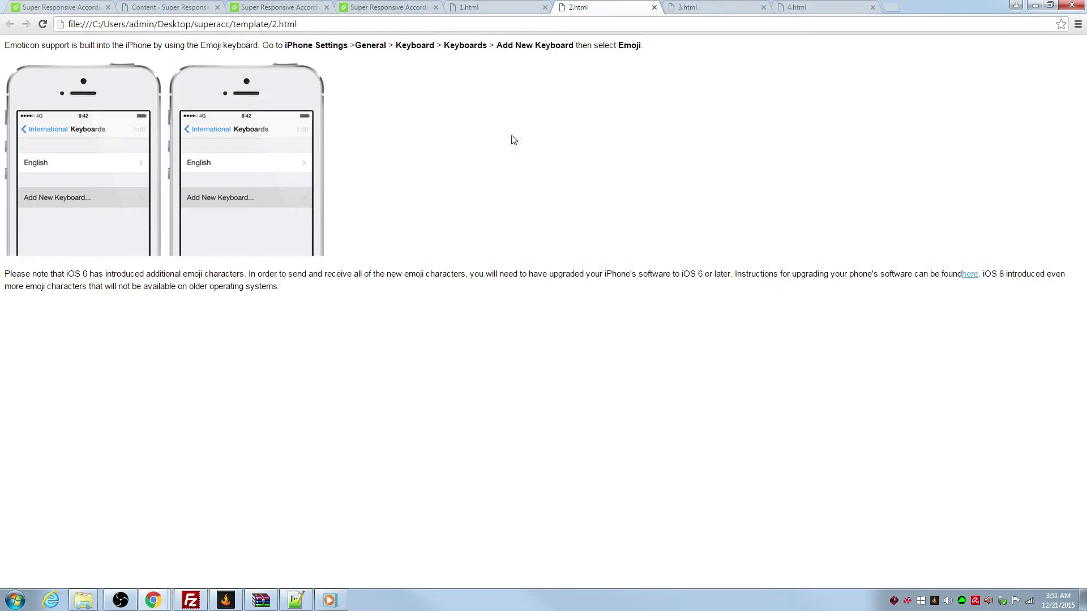
pyautogui.hotkey('ctrl', 'a')
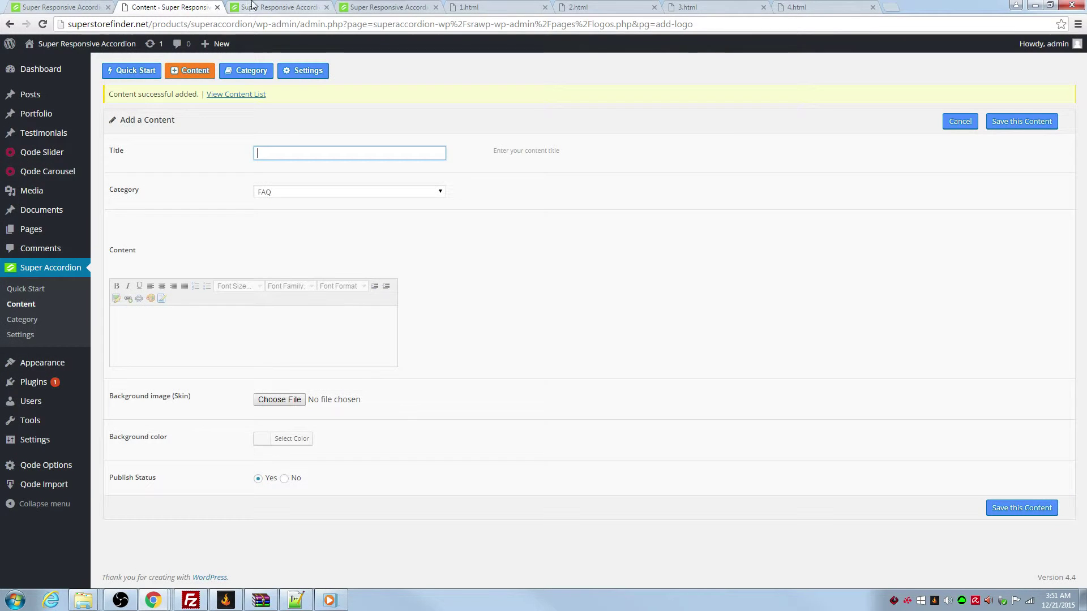
pyautogui.click(190, 7)
# - Save pro1 item 'What is the second question?' with the pasted emoji keyboard instructions
pyautogui.write('What is')
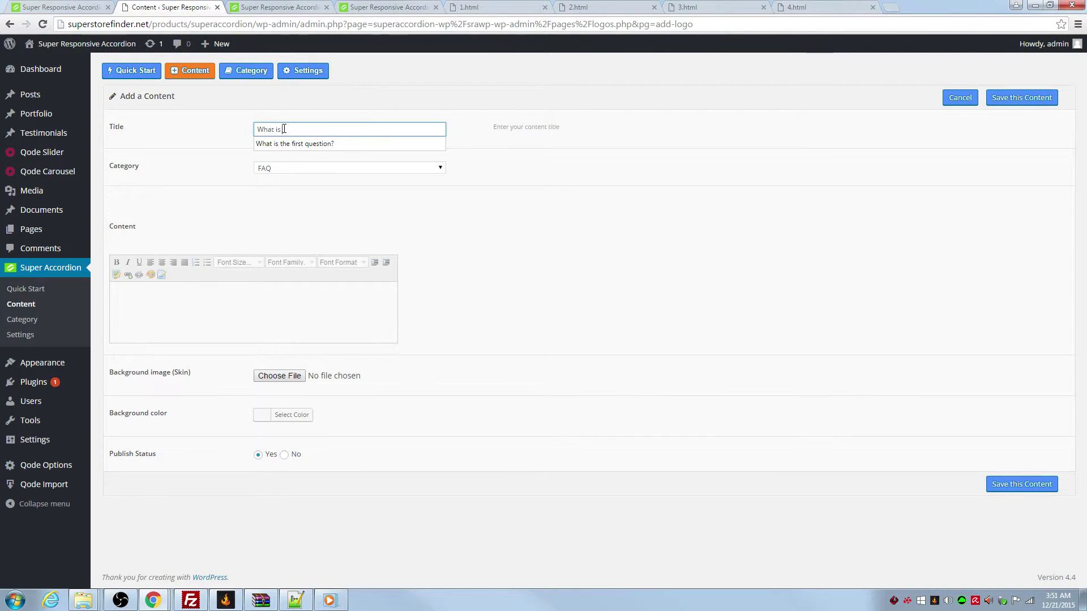
pyautogui.write(' the second question?')
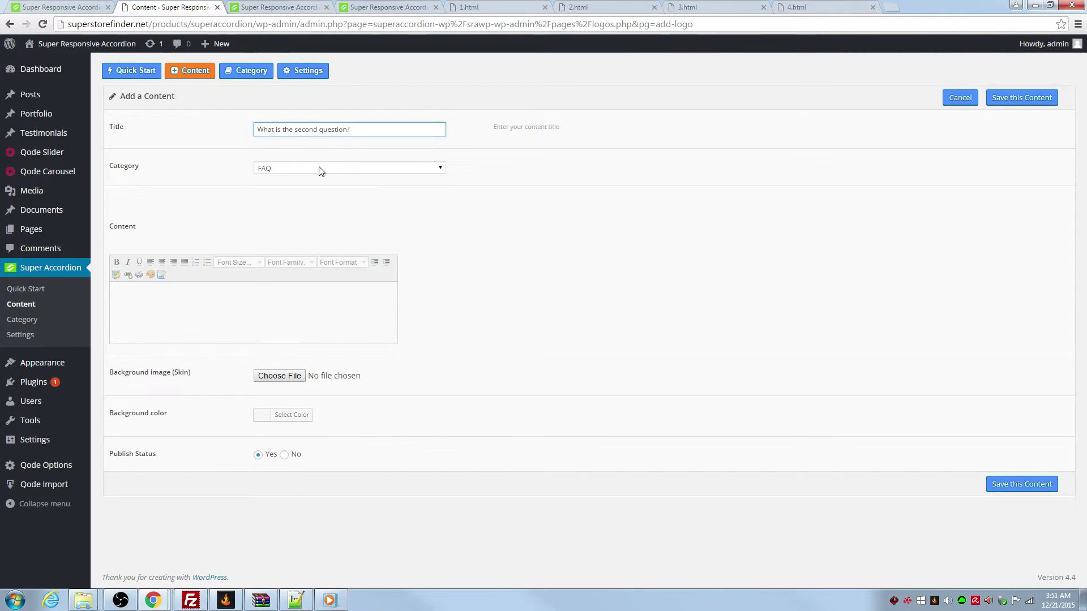
pyautogui.click(321, 170)
pyautogui.click(315, 203)
pyautogui.click(277, 327)
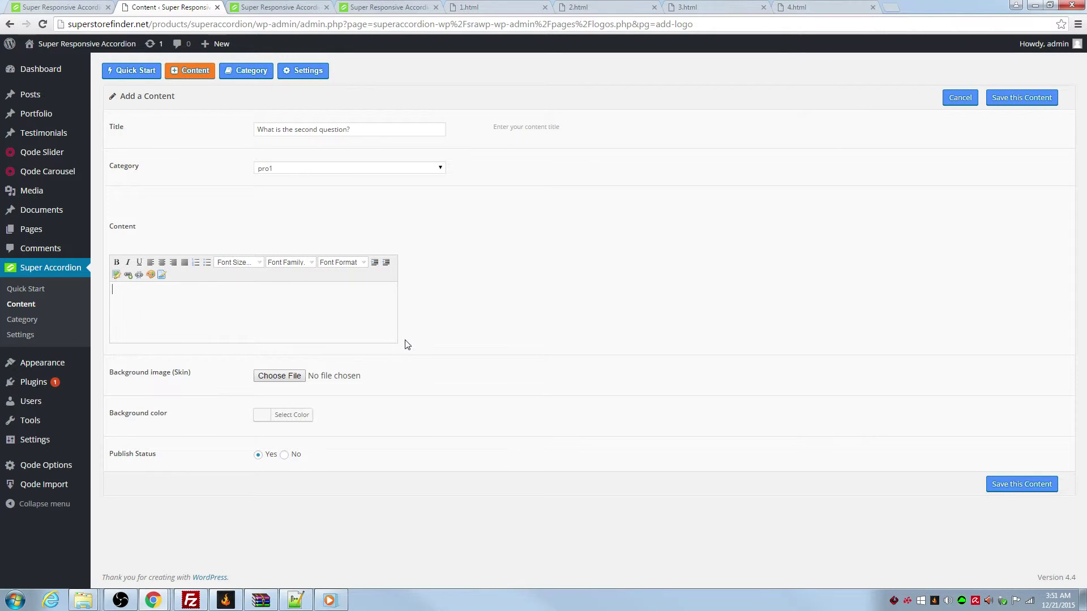
pyautogui.write('Emoticon support is built into the iPhone by using the Emoji keyboard. Go to iPhone Settings >General > Keyboard > Keyboards > Add New Keyboard then select Emoji.')
pyautogui.click(1012, 98)
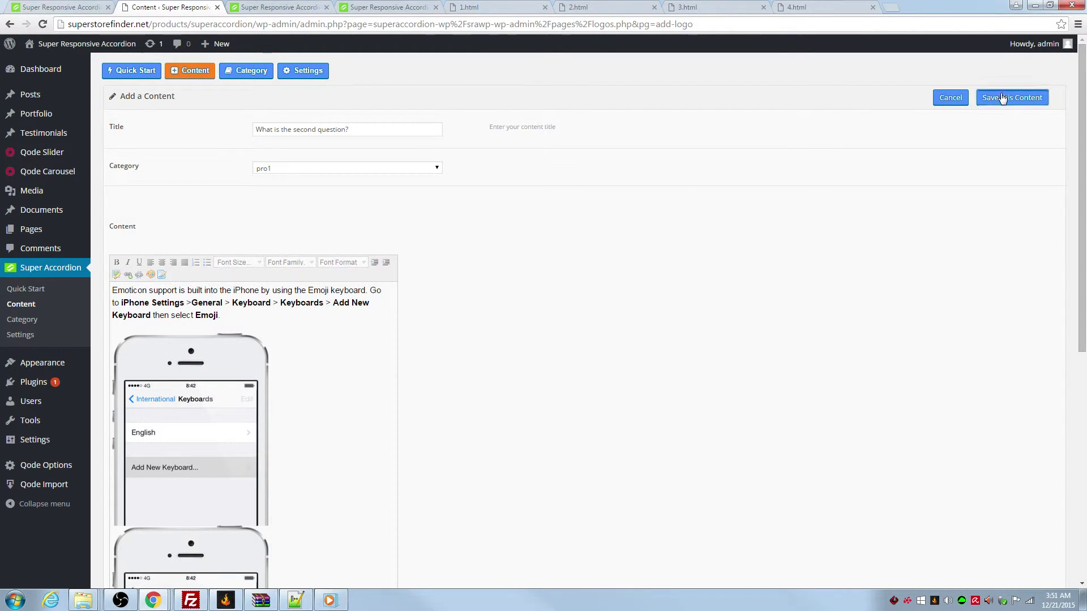
# - Copy all of the iOS requirements text from 3.html
pyautogui.click(696, 7)
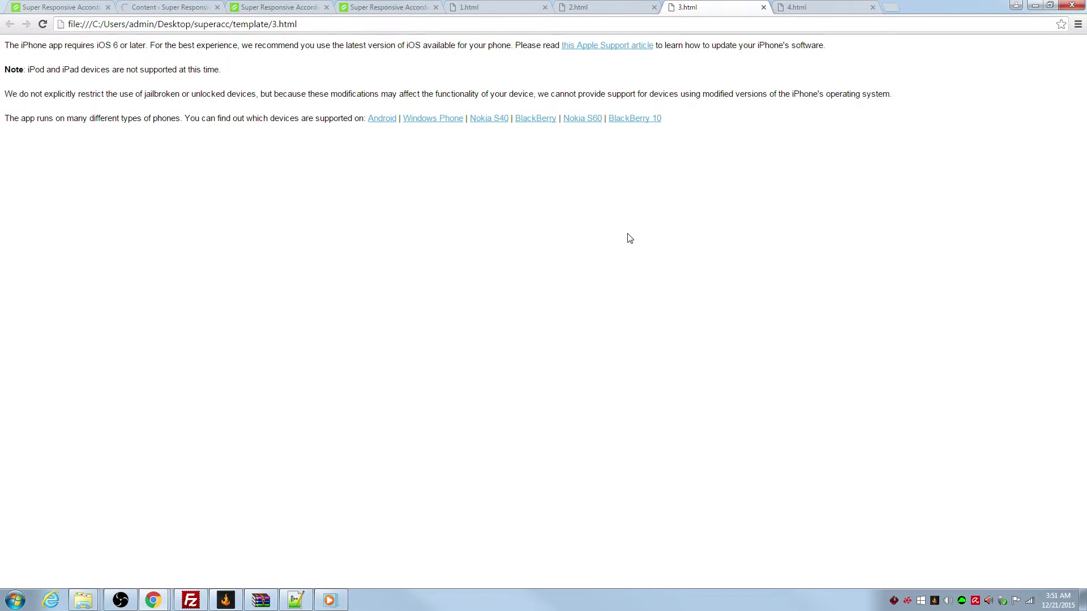
pyautogui.hotkey('ctrl', 'a')
pyautogui.hotkey('ctrl', 'c')
pyautogui.click(163, 8)
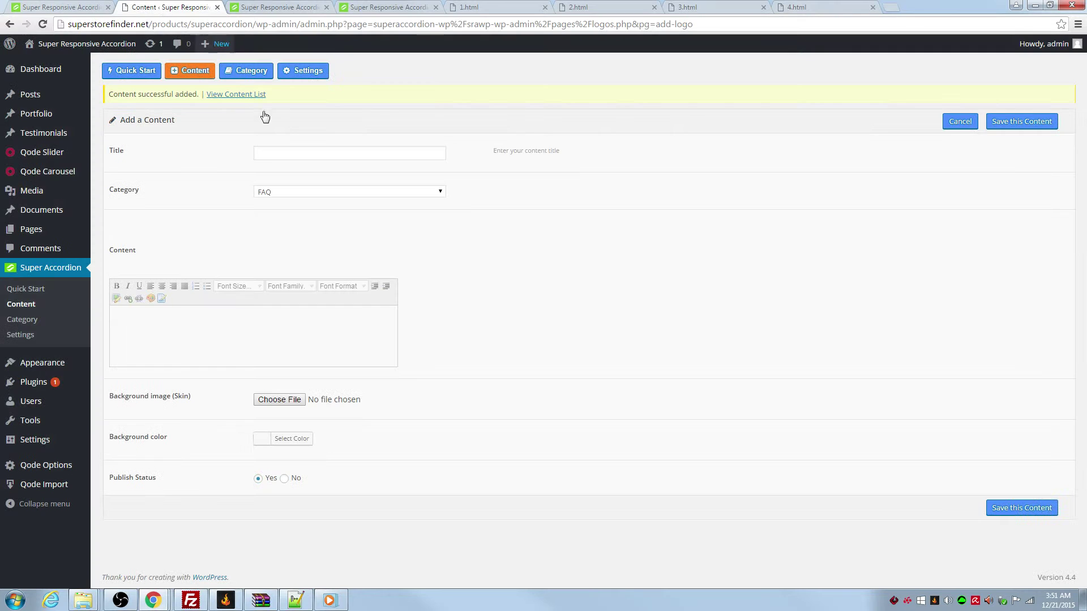
# - Save pro1 item 'What is the final question?' with the pasted iOS requirements text
pyautogui.click(306, 154)
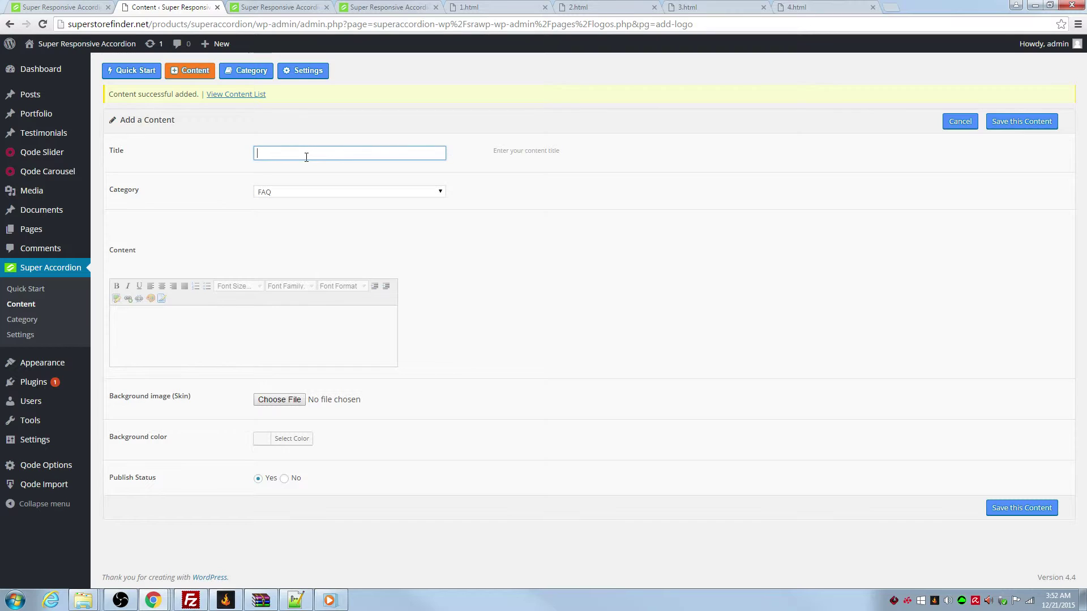
pyautogui.write('What is')
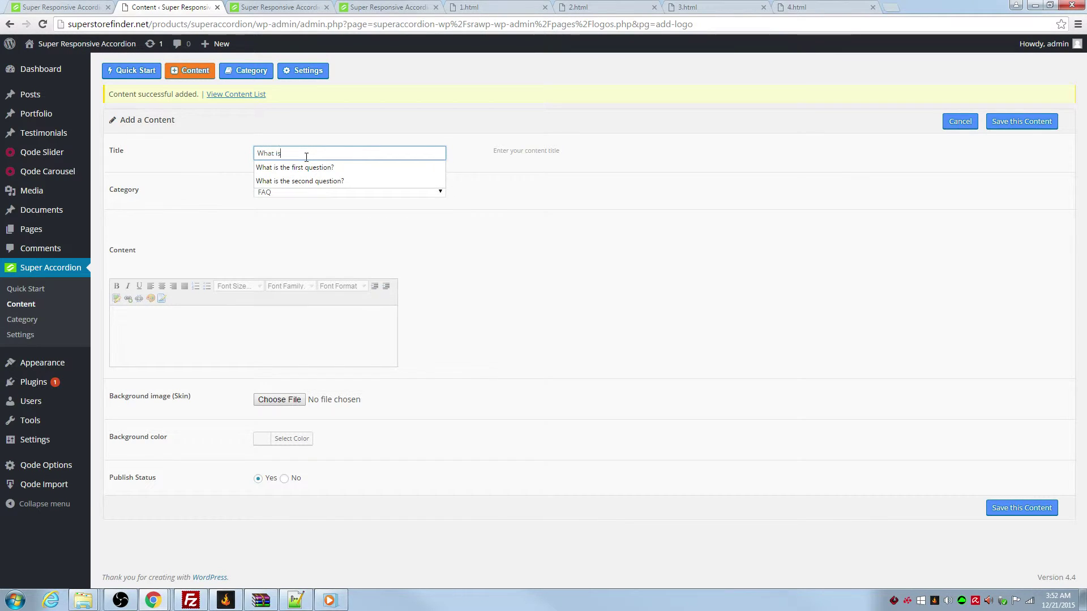
pyautogui.write(' the final c')
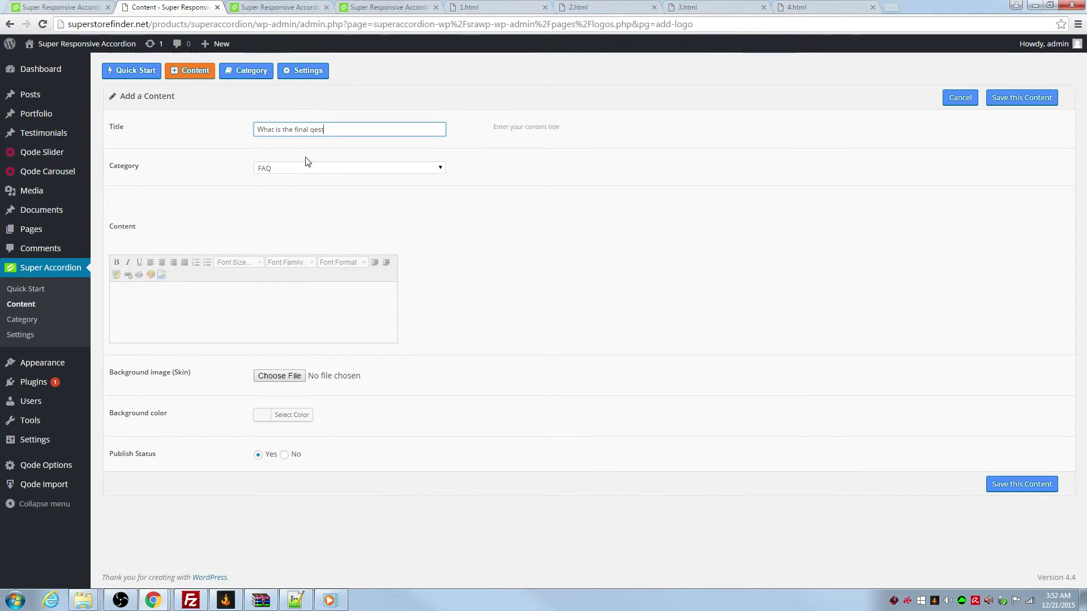
pyautogui.write('uestion?')
pyautogui.click(308, 164)
pyautogui.press('Escape')
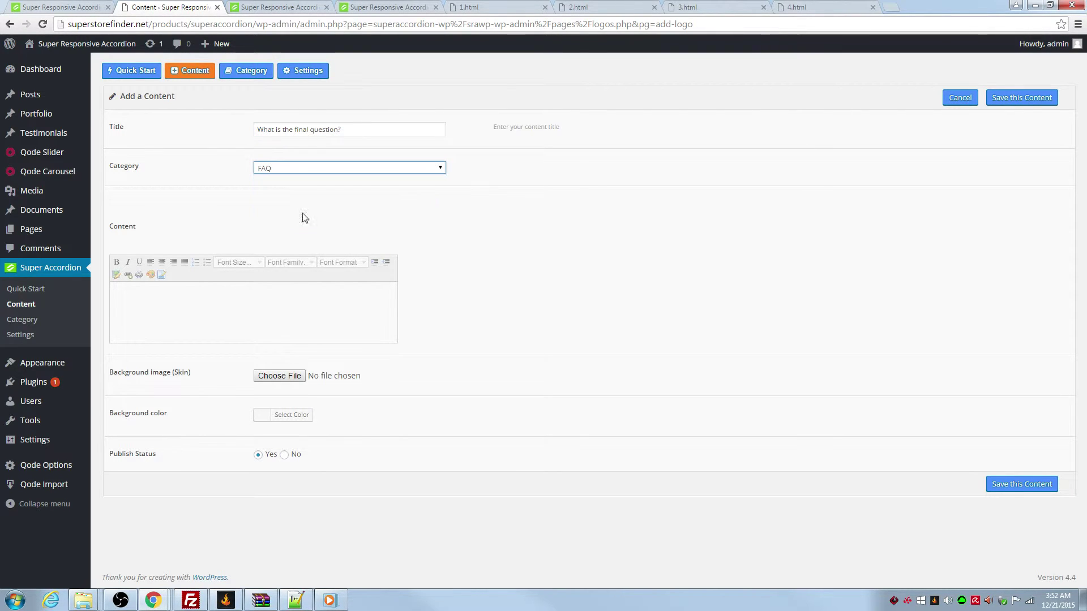
pyautogui.click(266, 315)
pyautogui.hotkey('ctrl', 'v')
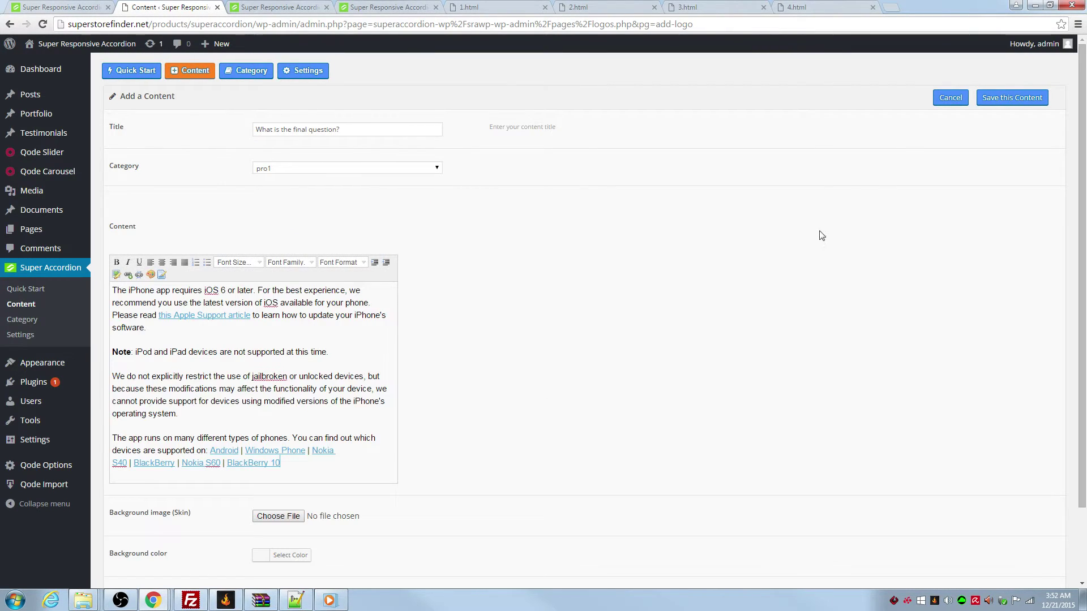
pyautogui.click(1013, 99)
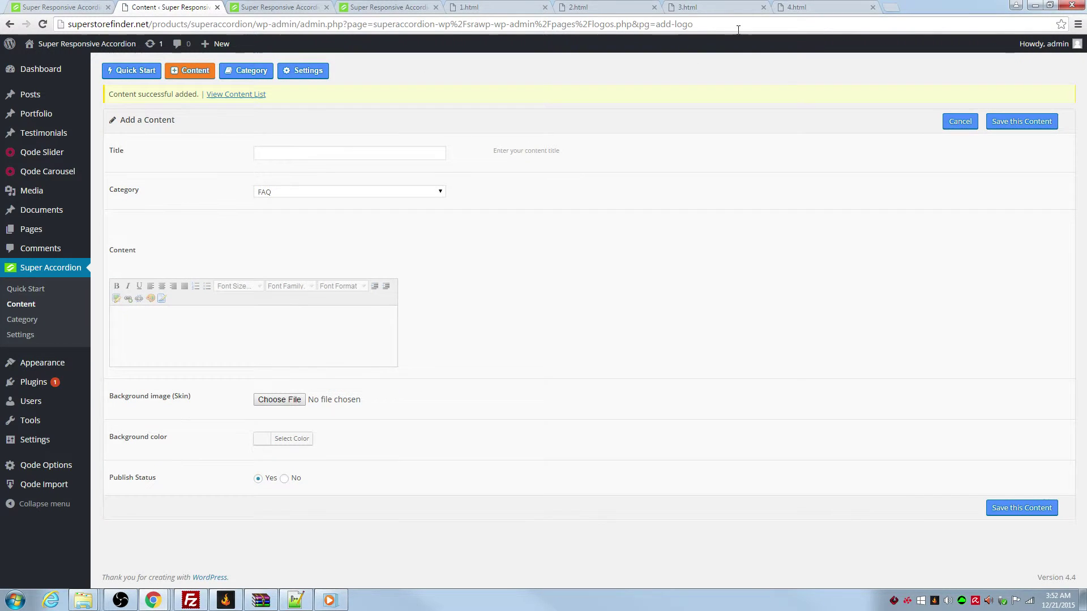
# - Copy all of the Windows processor help text from 4.html
pyautogui.click(793, 6)
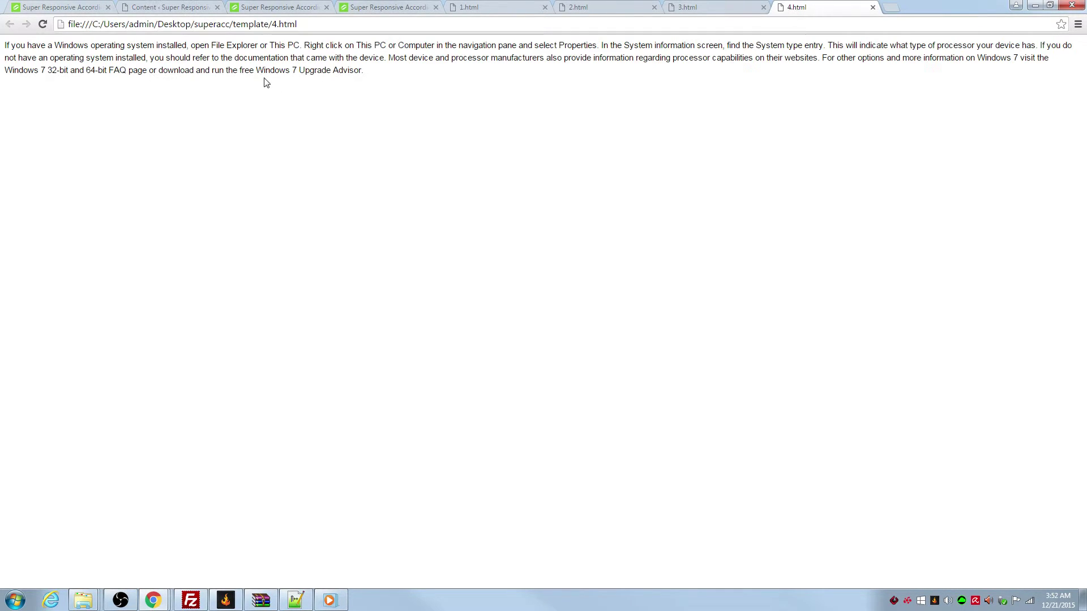
pyautogui.hotkey('ctrl', 'a')
pyautogui.hotkey('ctrl', 'c')
pyautogui.click(286, 6)
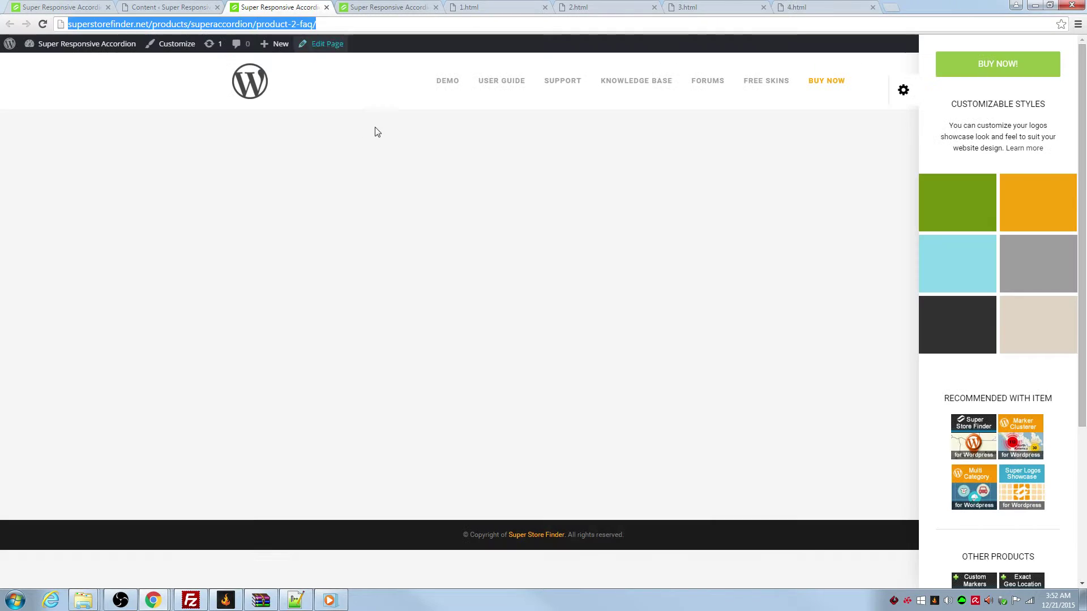
# - Save pro2 item 'What is the first question?' with the pasted Windows processor answer
pyautogui.click(156, 6)
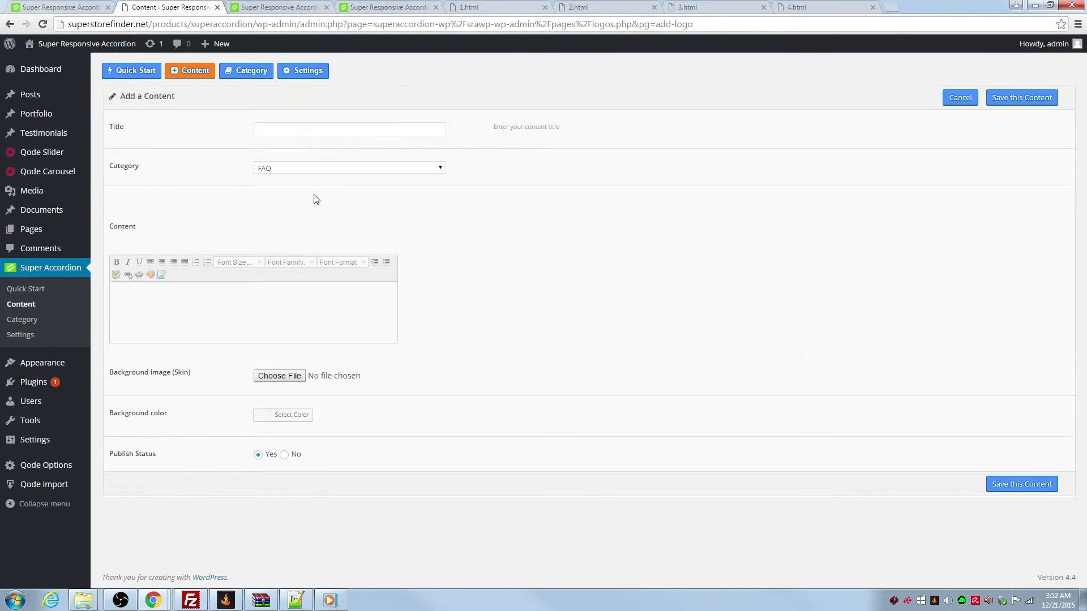
pyautogui.click(315, 169)
pyautogui.click(295, 210)
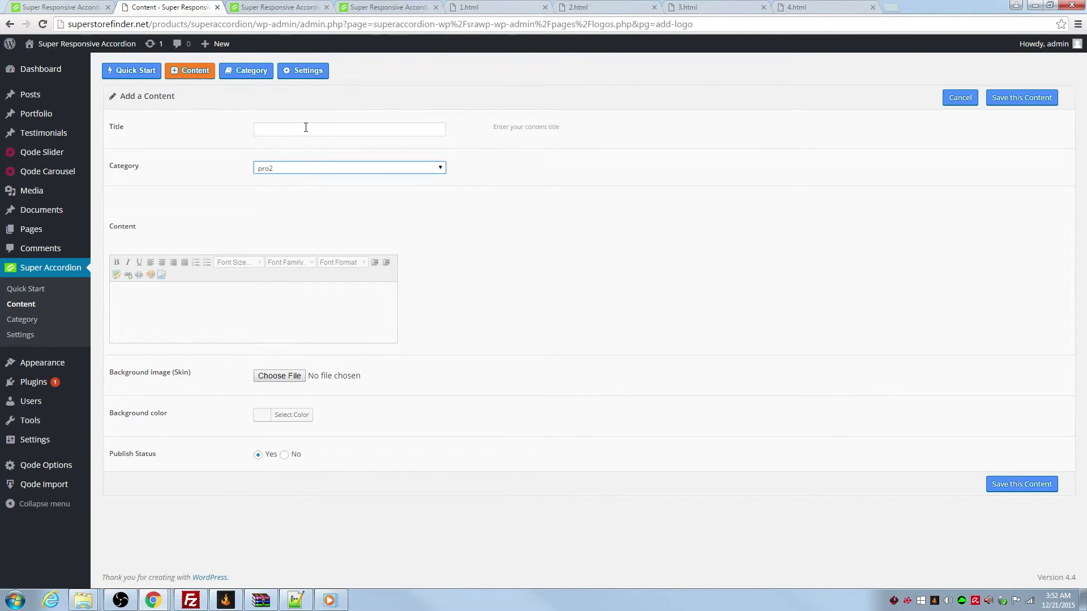
pyautogui.click(306, 129)
pyautogui.write('What is ')
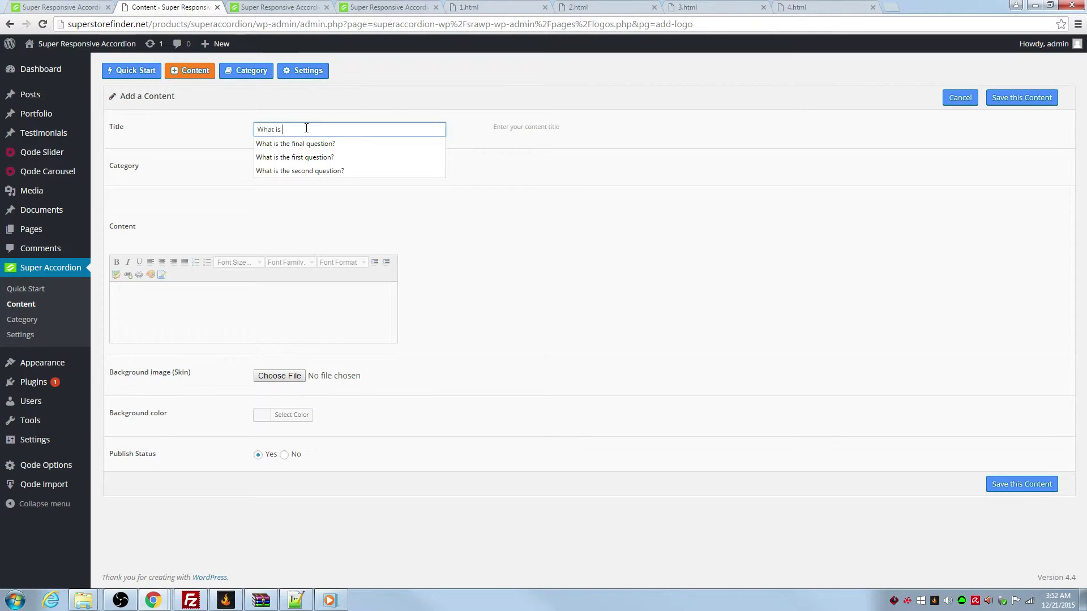
pyautogui.write('the first question?')
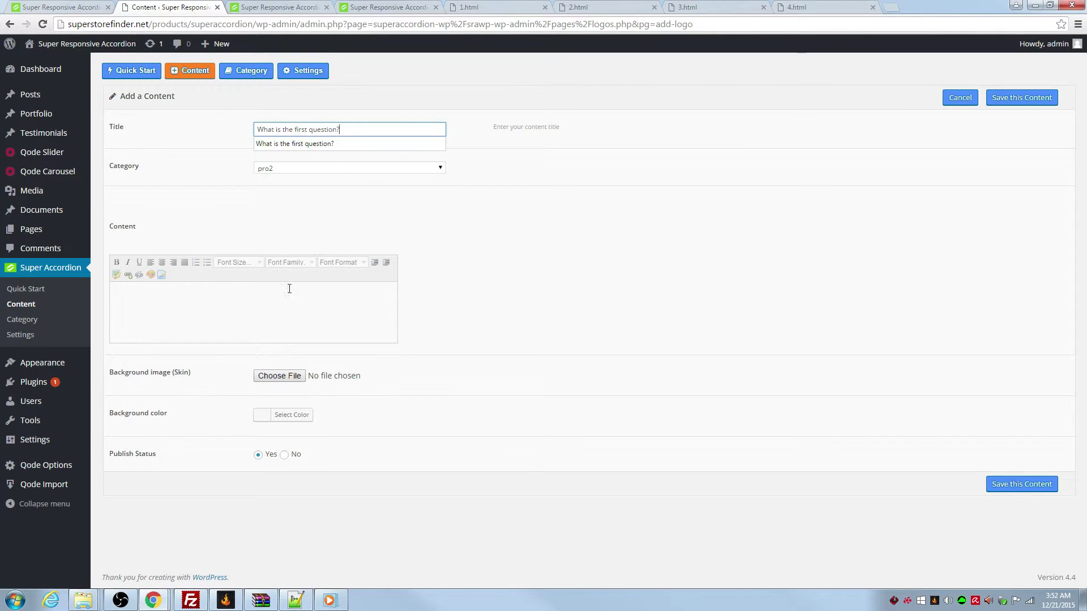
pyautogui.click(288, 289)
pyautogui.hotkey('ctrl', 'v')
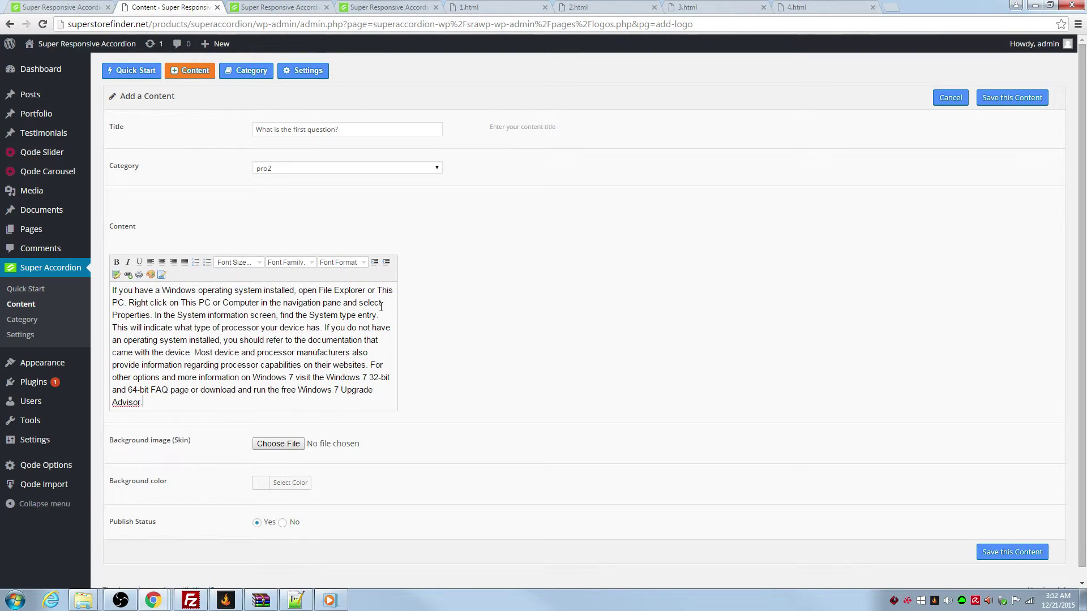
pyautogui.click(1013, 98)
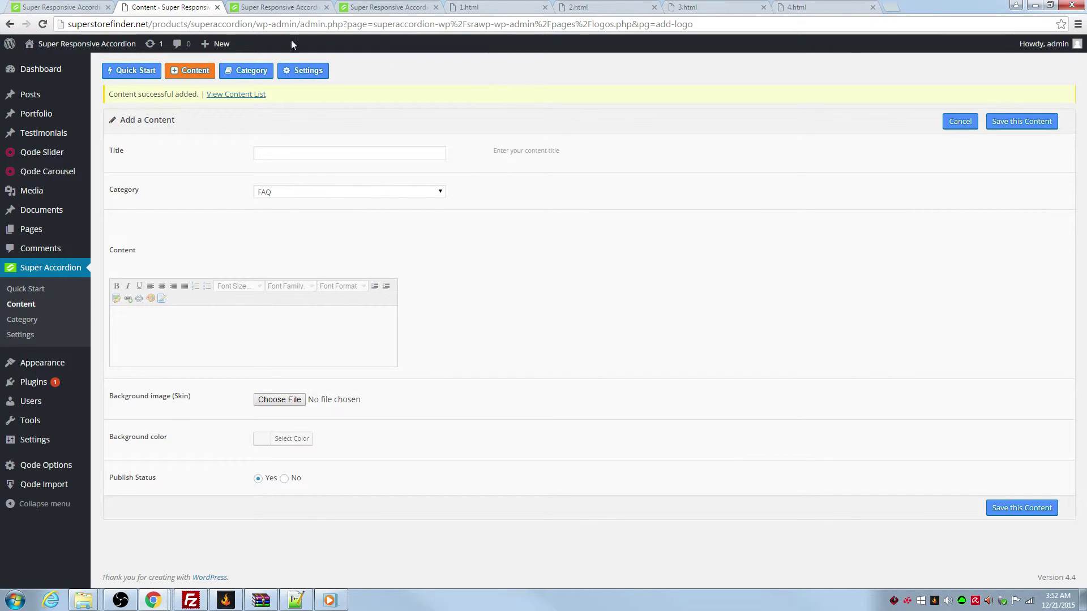
# - Check the 11-item accordion list, then open both live FAQ pages and start editing Product 2 FAQ
pyautogui.click(184, 74)
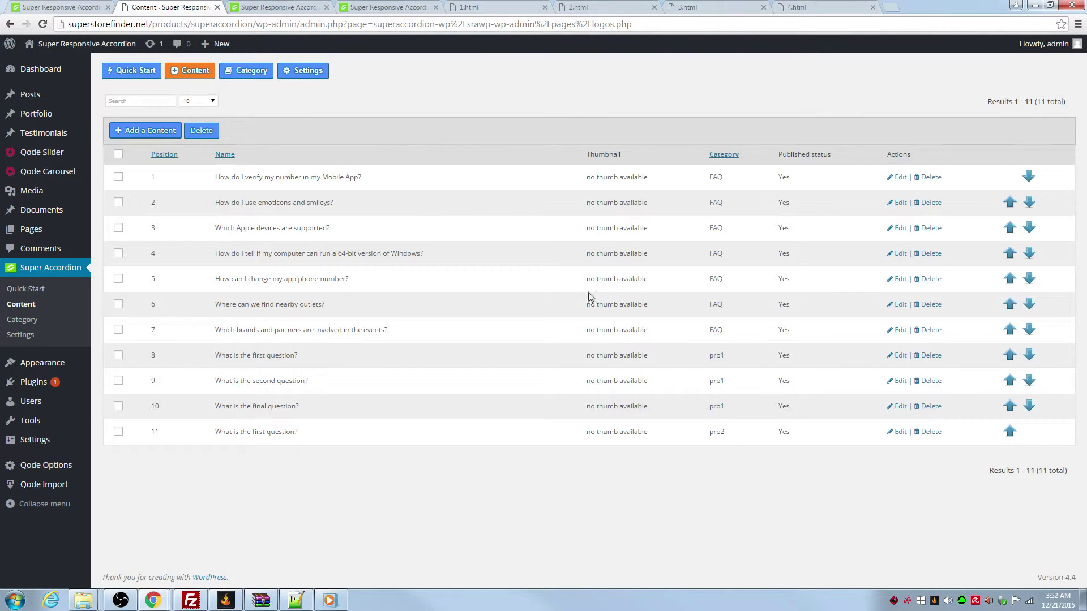
pyautogui.click(263, 7)
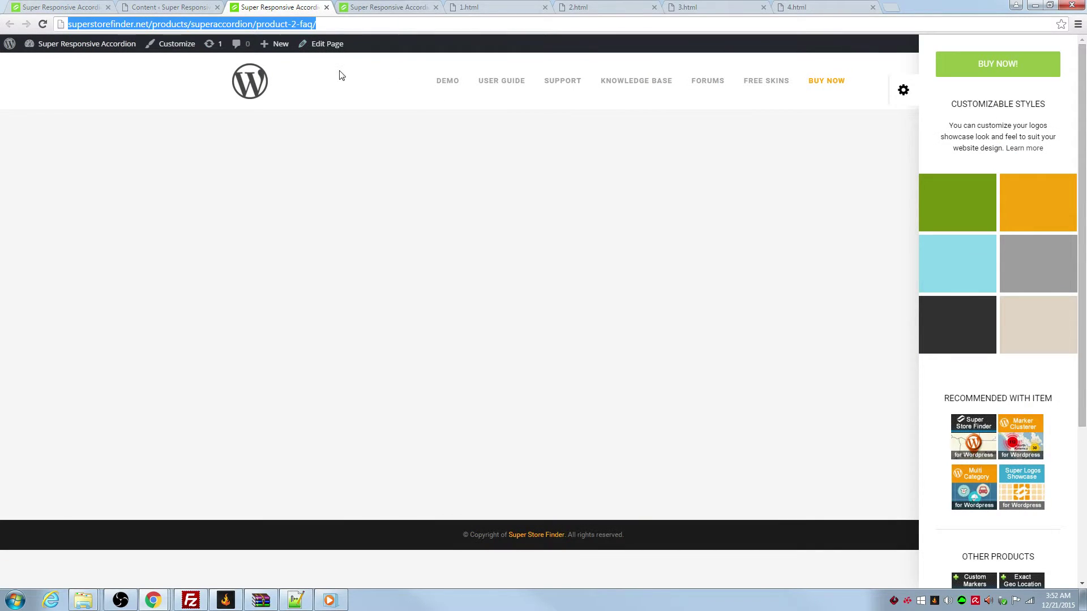
pyautogui.moveTo(390, 8); pyautogui.dragTo(339, 11)
pyautogui.press('Return')
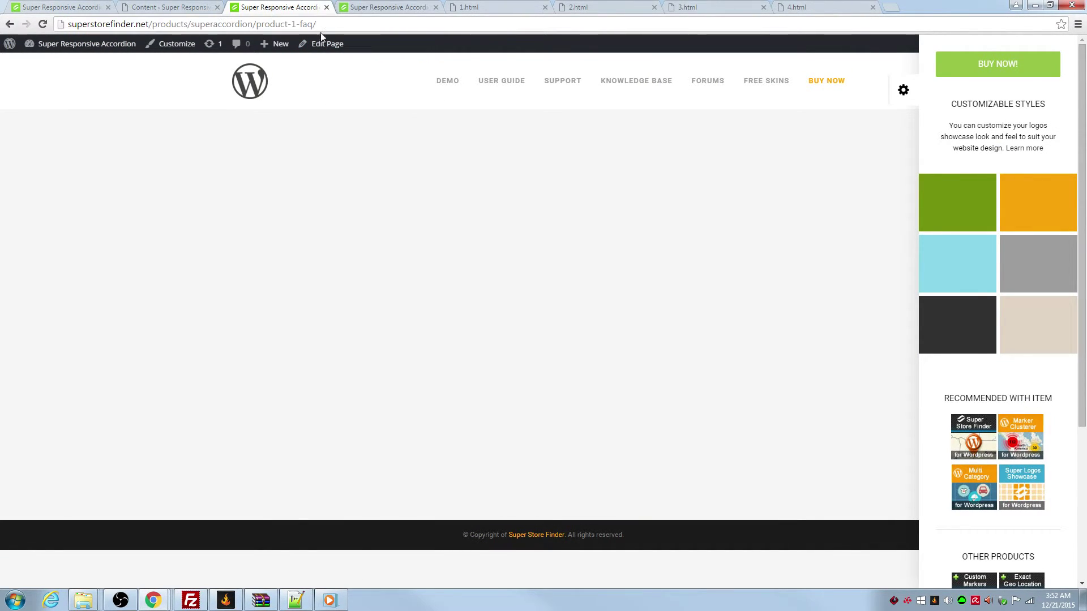
pyautogui.click(390, 5)
pyautogui.click(327, 45)
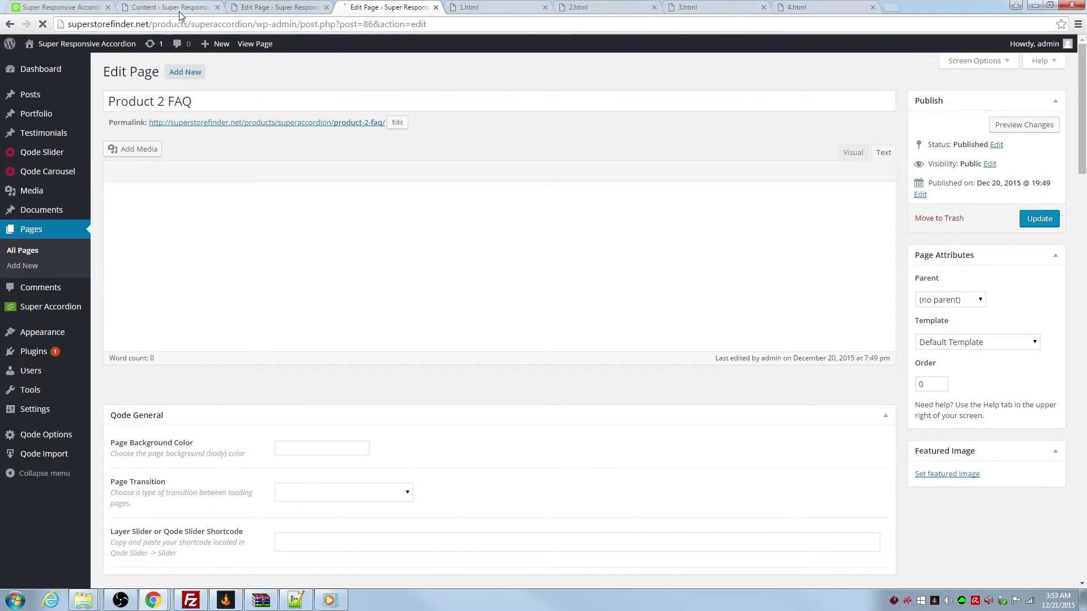
# - Copy the [SUPER-ACCORDION CAT=FAQ] shortcode from the accordion plugin's Quick Start page
pyautogui.click(180, 13)
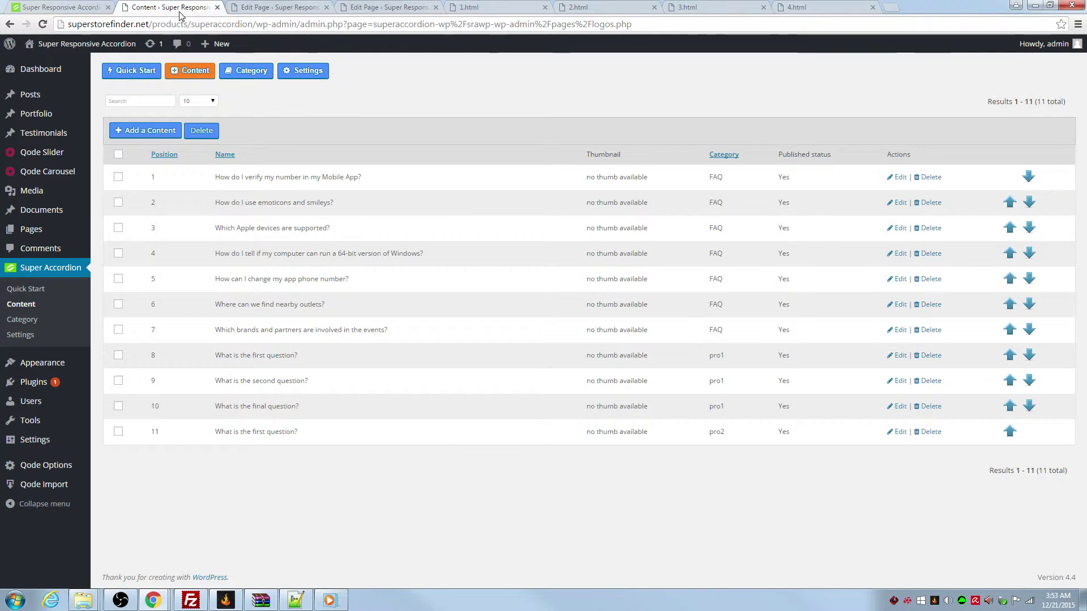
pyautogui.click(64, 11)
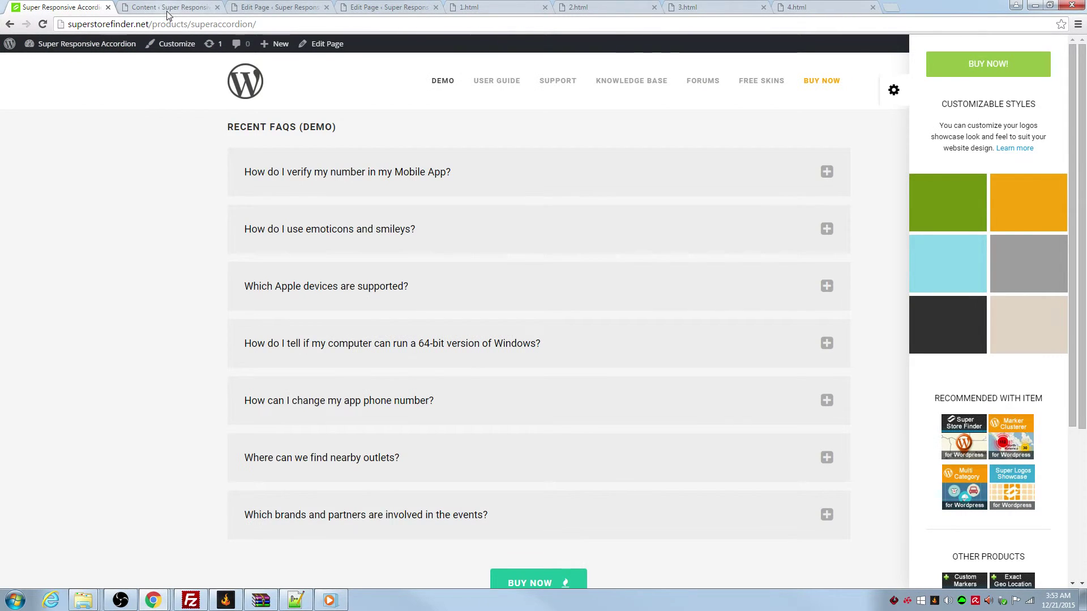
pyautogui.click(170, 9)
pyautogui.click(139, 81)
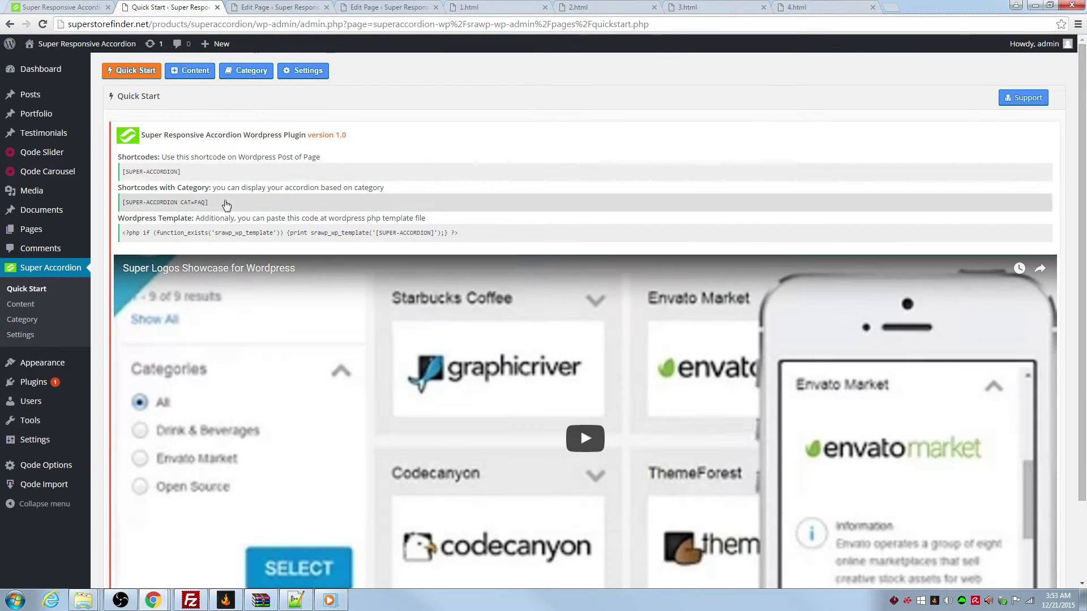
pyautogui.moveTo(209, 203); pyautogui.dragTo(121, 208)
pyautogui.hotkey('ctrl', 'c')
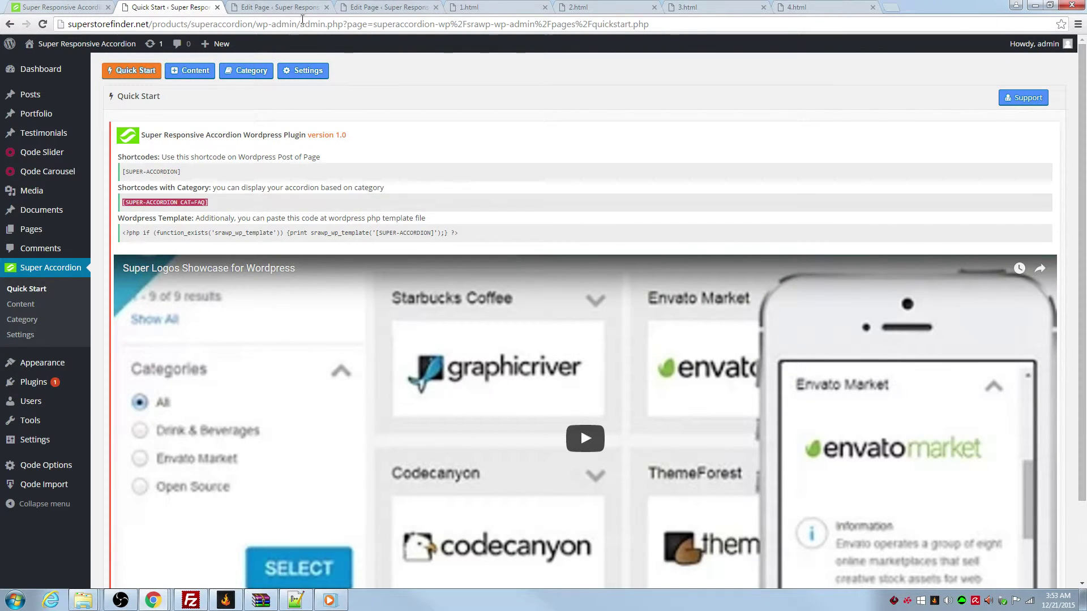
pyautogui.click(309, 7)
# - Paste the shortcode into Product 1 FAQ, change CAT to pro1, and update the page
pyautogui.hotkey('ctrl', 'v')
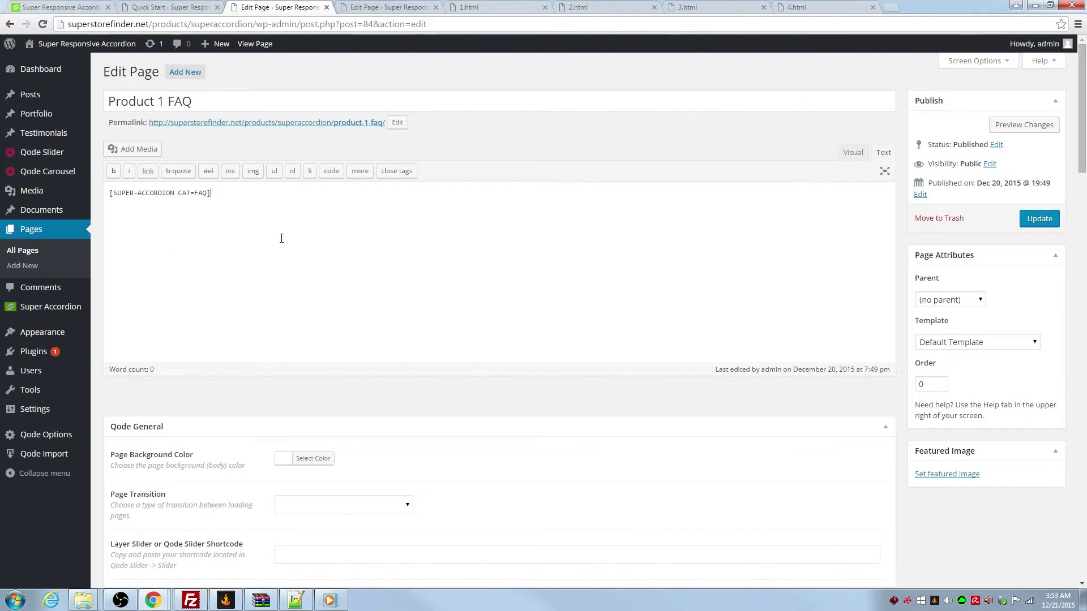
pyautogui.doubleClick(194, 195)
pyautogui.write('Pro')
pyautogui.click(1039, 219)
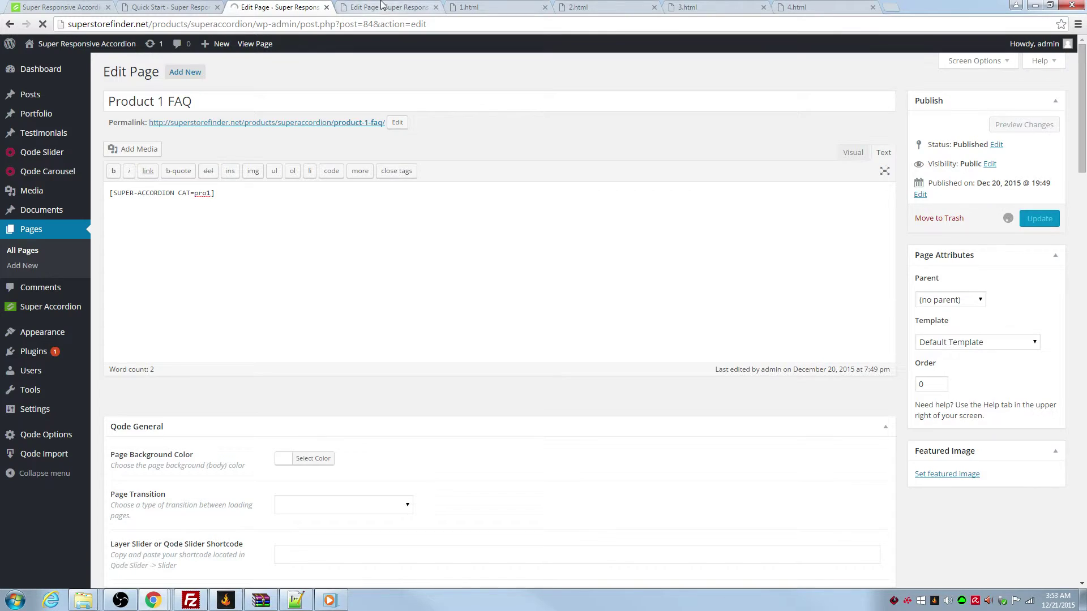
# - Paste the shortcode into Product 2 FAQ with CAT=pro2 and update the page
pyautogui.hotkey('ctrl', 'Tab')
pyautogui.click(218, 207)
pyautogui.hotkey('ctrl', 'v')
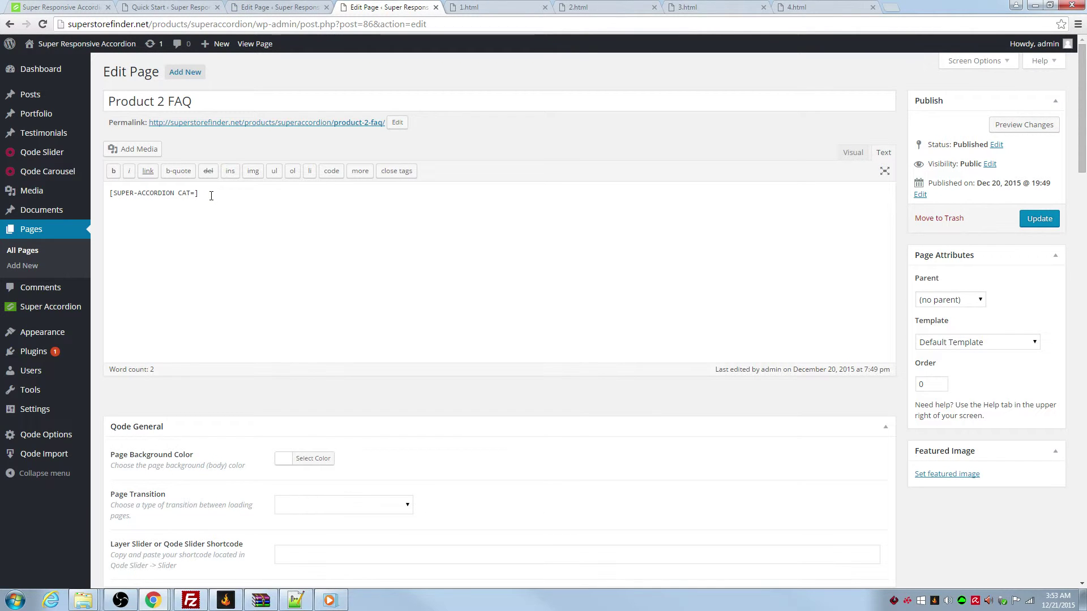
pyautogui.write('pro2')
pyautogui.click(1039, 219)
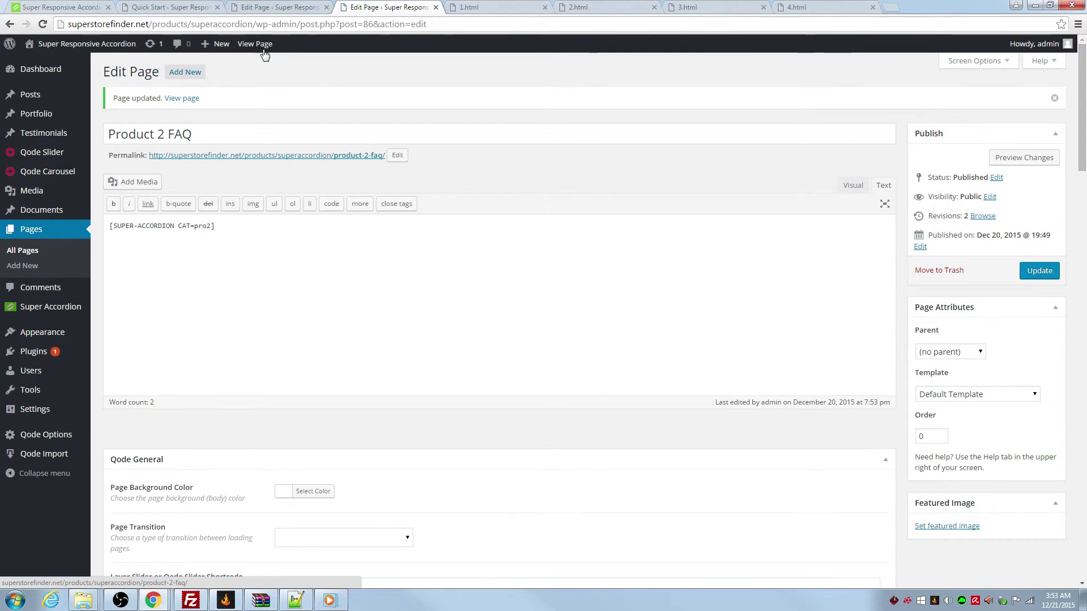
# - Open both live FAQ pages and expand Product 1's three accordion questions
pyautogui.click(263, 46)
pyautogui.click(282, 7)
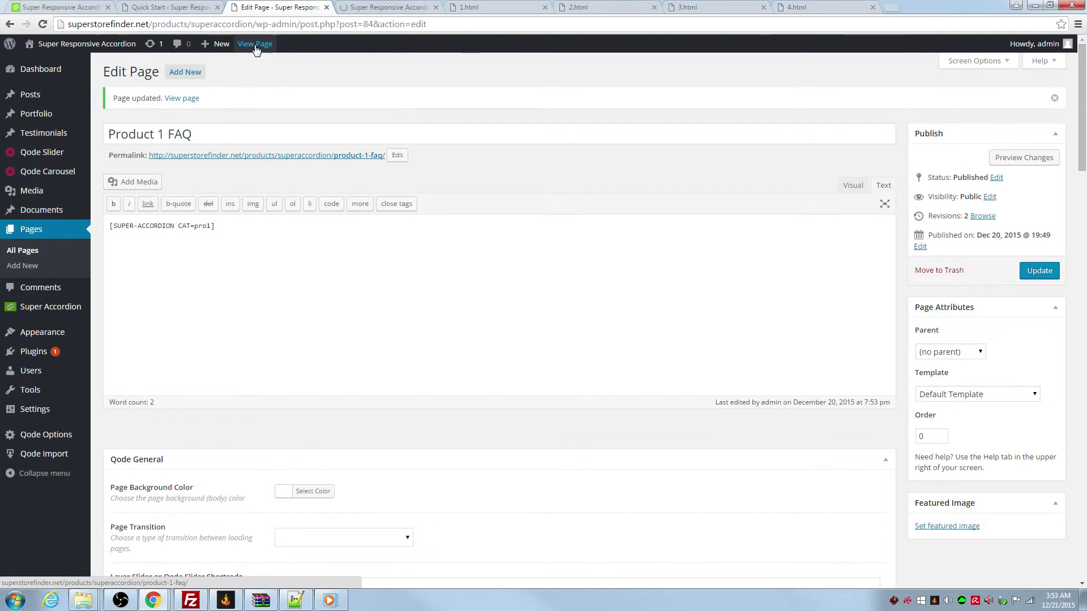
pyautogui.click(255, 46)
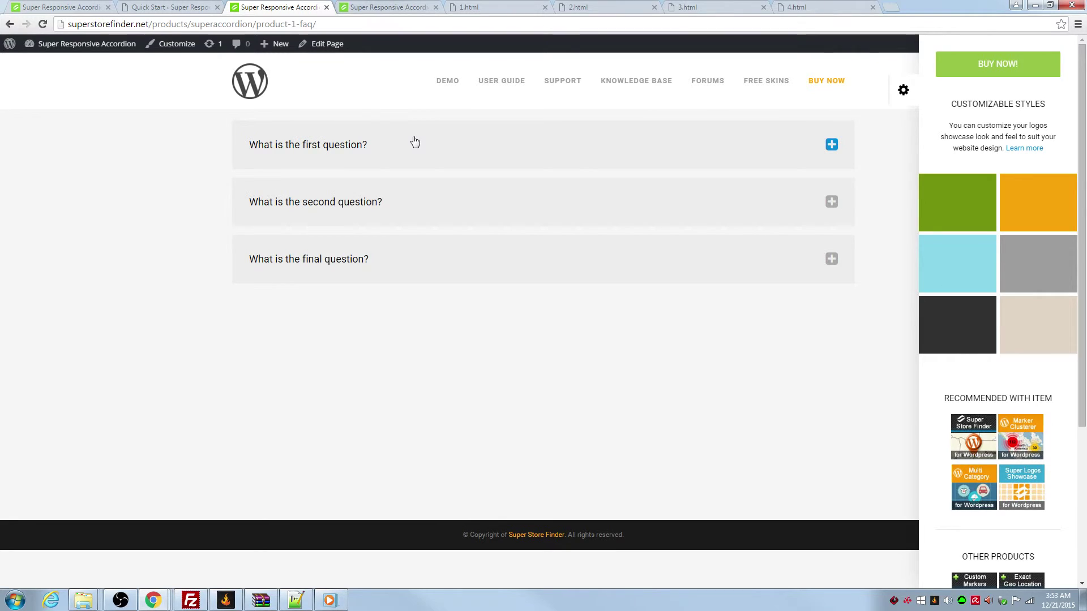
pyautogui.click(548, 148)
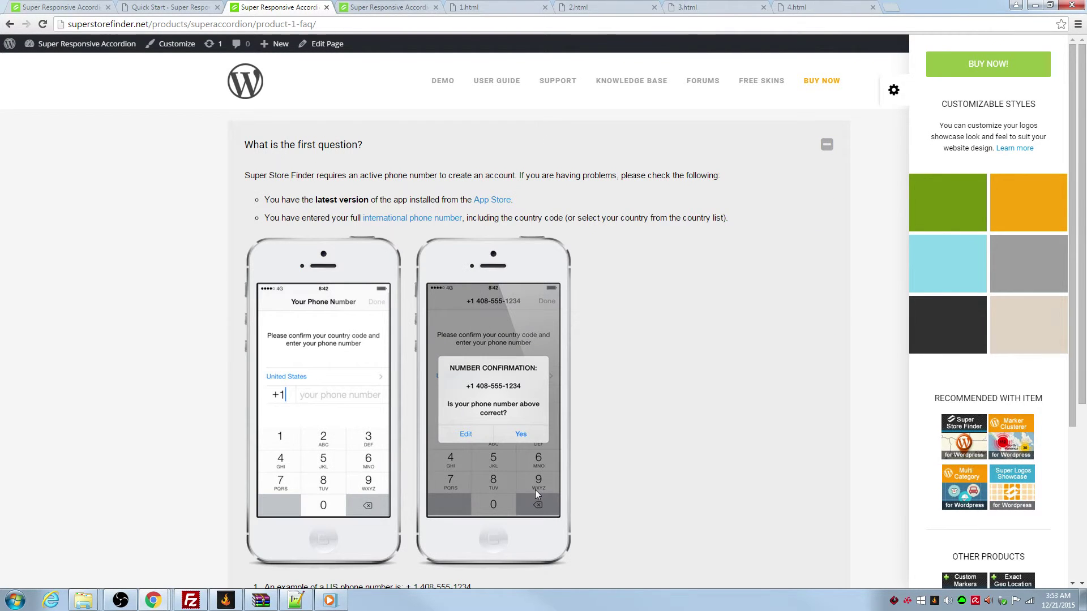
pyautogui.scroll(-5, 414, 325)
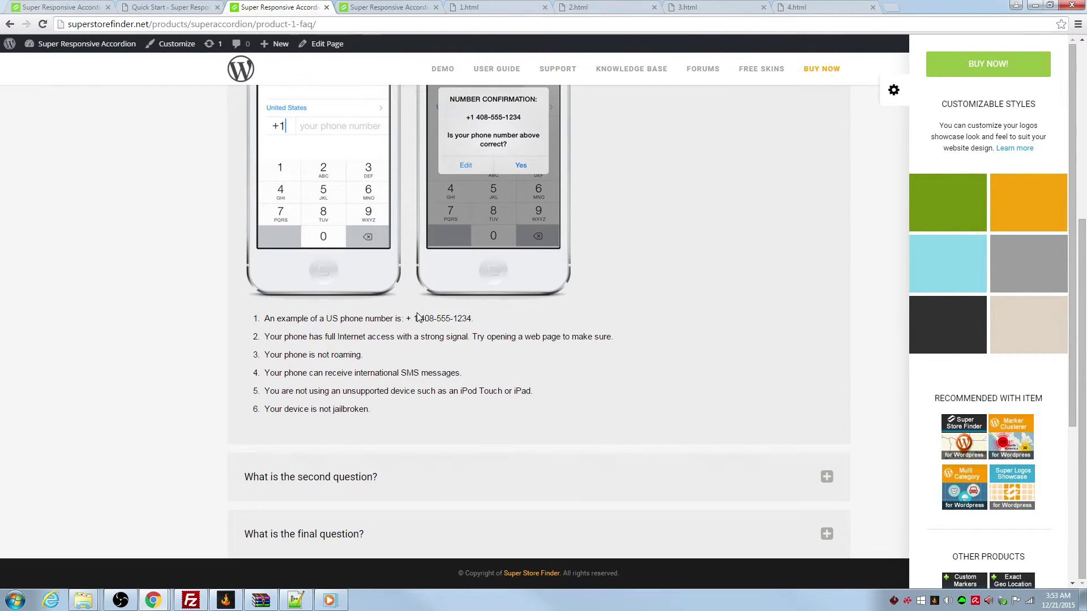
pyautogui.click(517, 473)
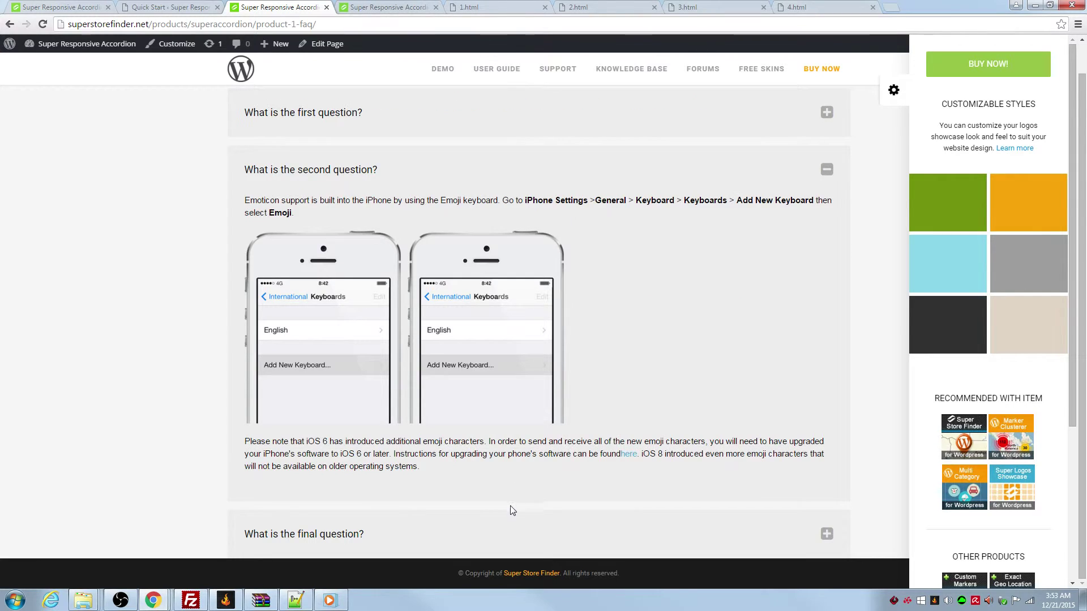
pyautogui.click(514, 533)
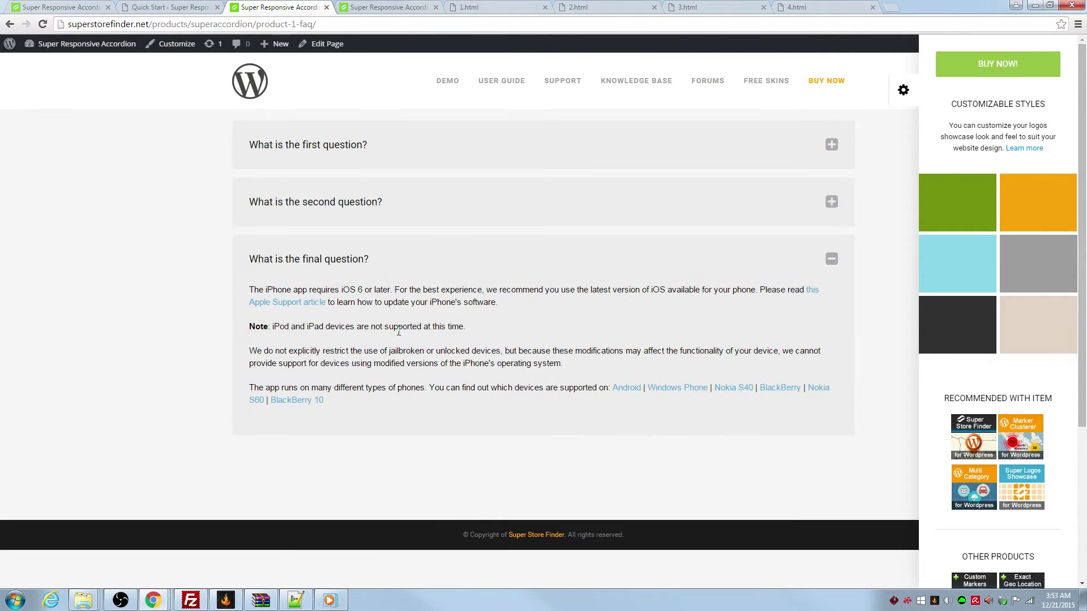
# - Expand Product 2's single question, then re-expand the first two Product 1 questions
pyautogui.click(381, 7)
pyautogui.click(381, 154)
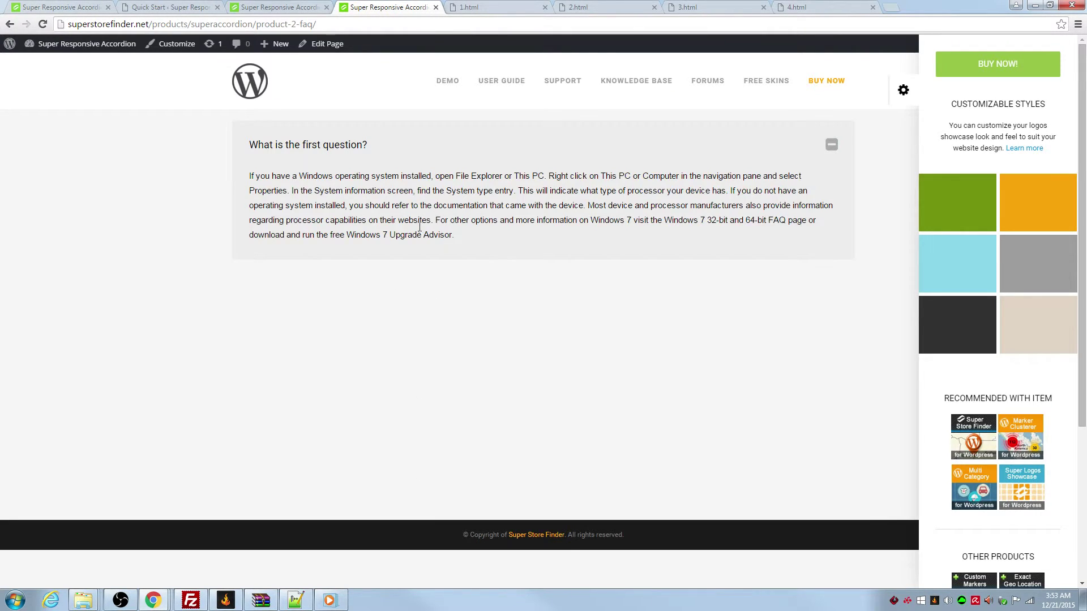
pyautogui.hotkey('ctrl', 'shift', 'Tab')
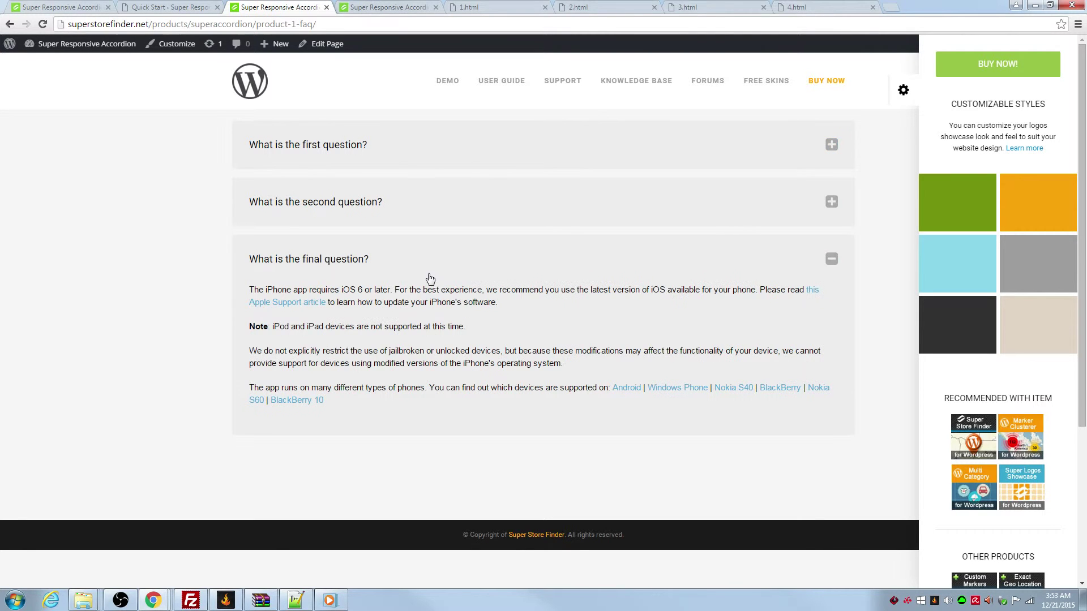
pyautogui.click(418, 184)
pyautogui.click(433, 149)
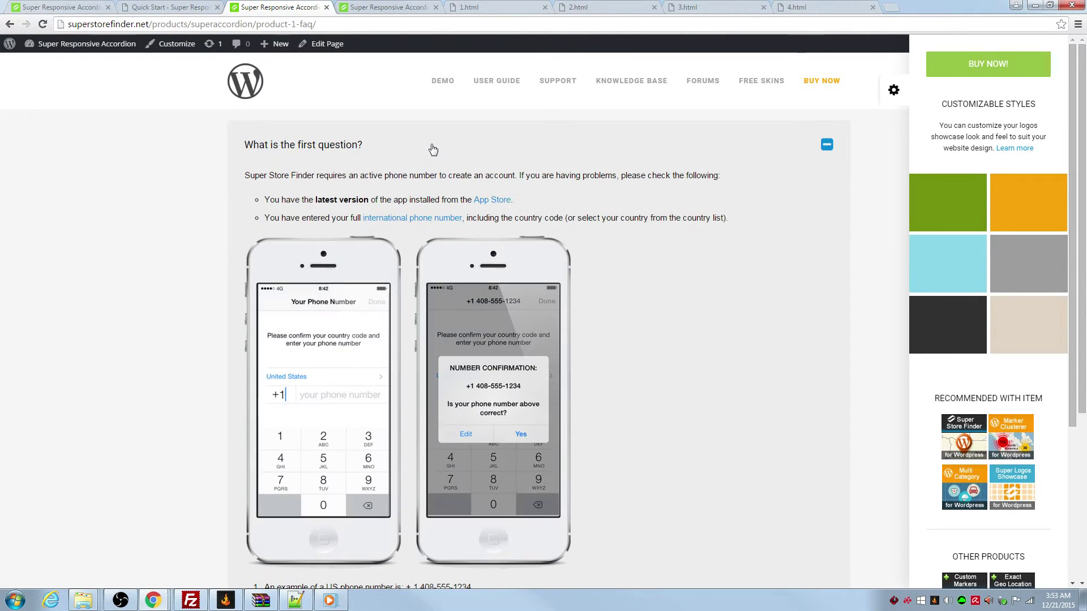
# - Preview the demo accordion in the green, beige and grey colour styles
pyautogui.click(939, 223)
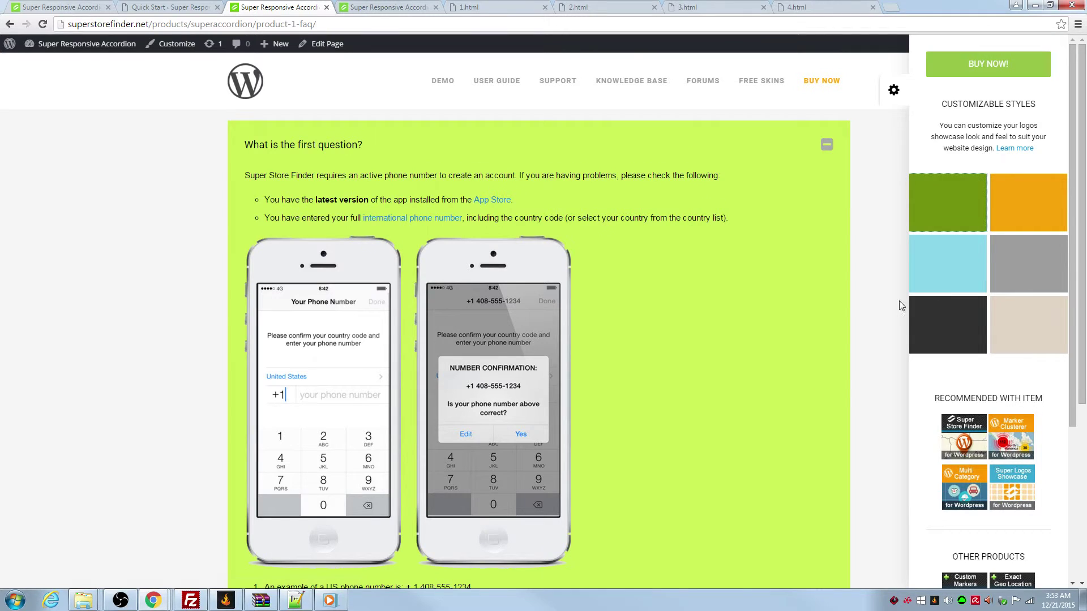
pyautogui.scroll(-4, 719, 290)
pyautogui.click(948, 267)
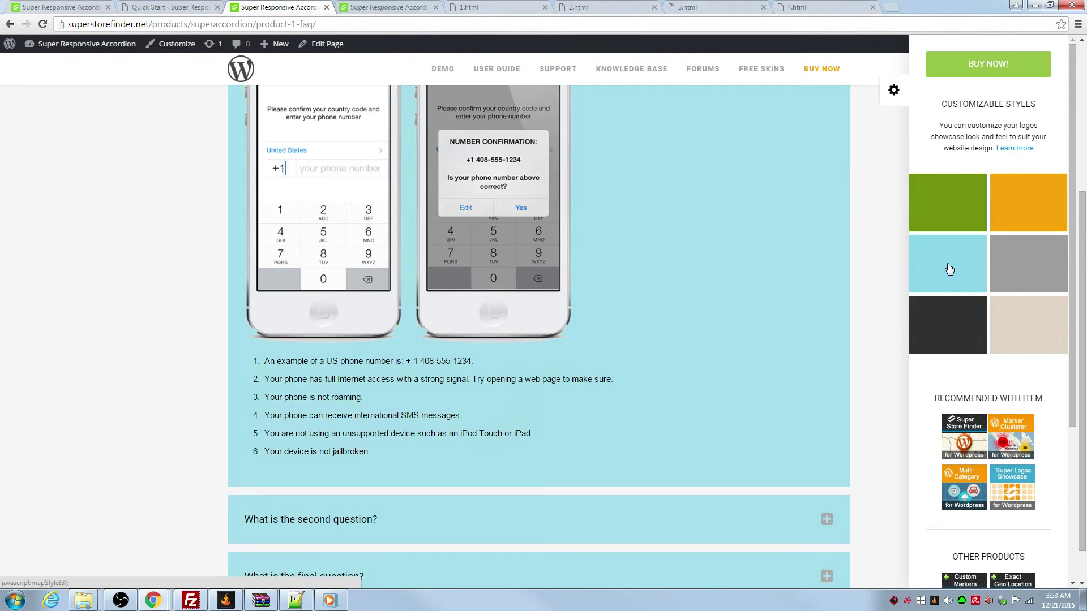
pyautogui.click(948, 325)
pyautogui.scroll(4, 726, 346)
pyautogui.click(1039, 307)
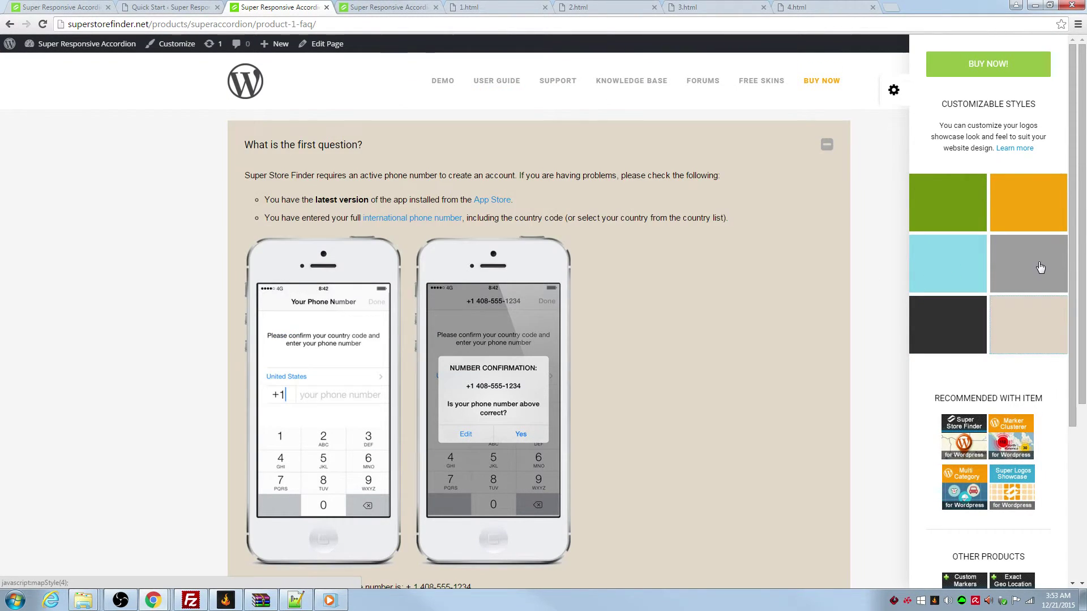
pyautogui.click(1038, 267)
# - Switch the preview to orange, then open the accordion plugin's Settings page
pyautogui.click(1030, 204)
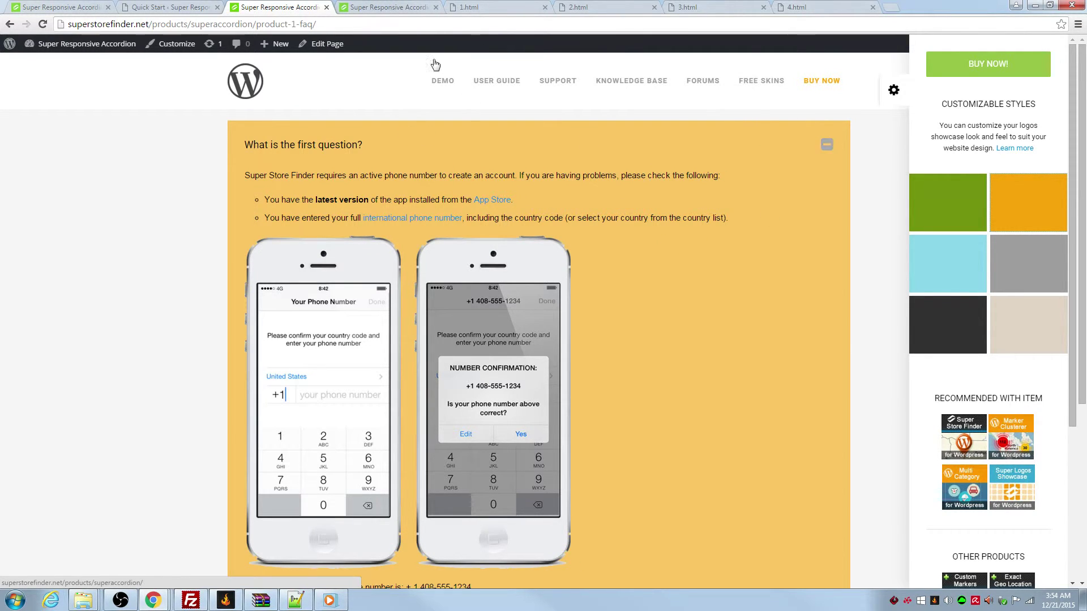
pyautogui.click(139, 8)
pyautogui.click(309, 71)
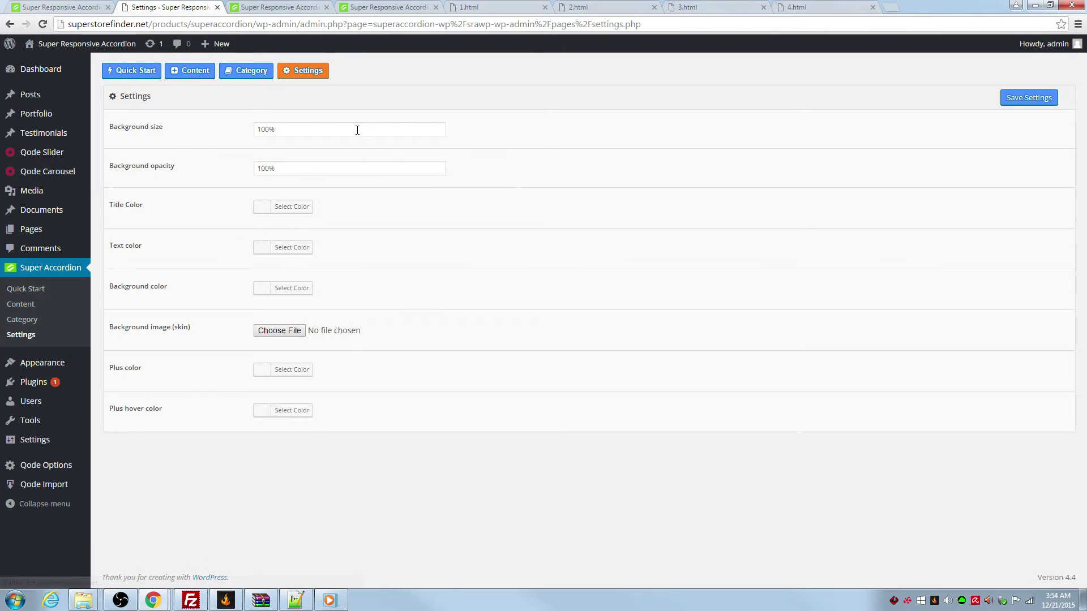
# - Clear the Title Color and Text color values, then start choosing a Background image (skin) file
pyautogui.click(292, 248)
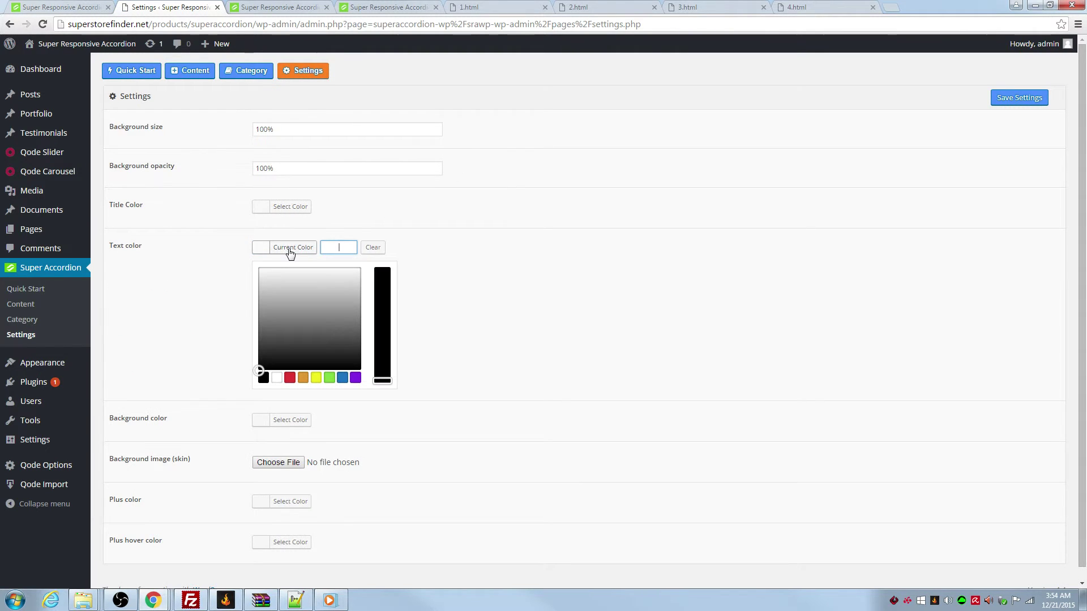
pyautogui.click(300, 207)
pyautogui.click(373, 207)
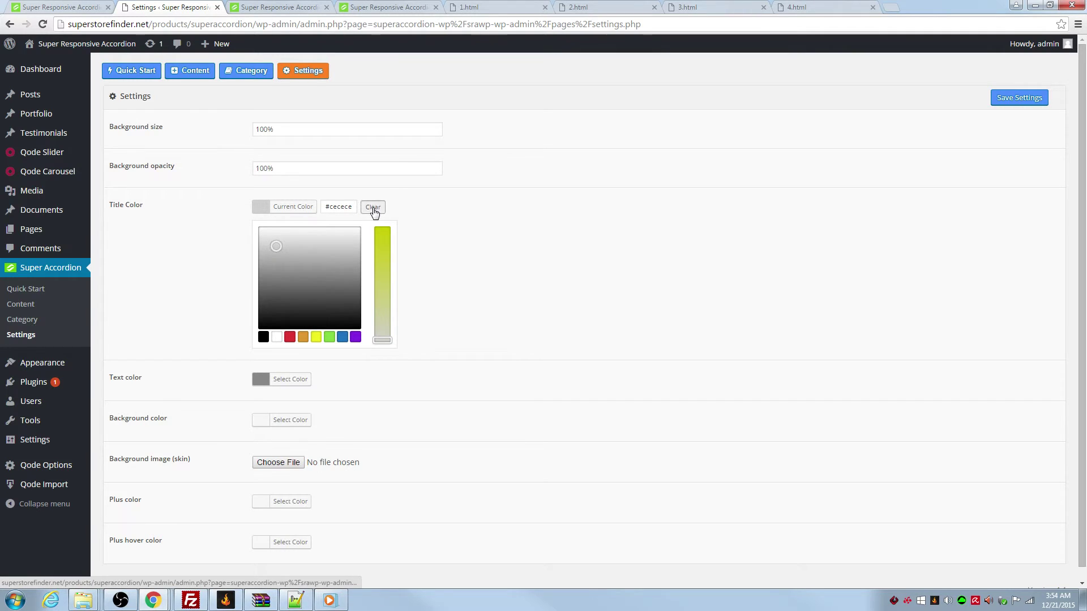
pyautogui.click(437, 286)
pyautogui.click(303, 248)
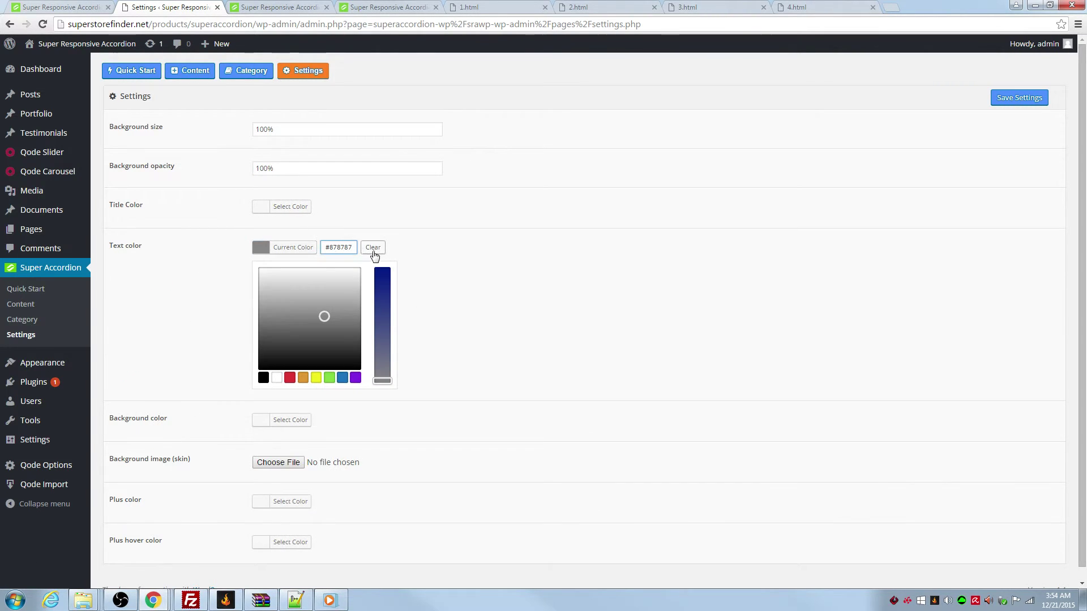
pyautogui.click(372, 250)
pyautogui.click(449, 354)
pyautogui.click(281, 331)
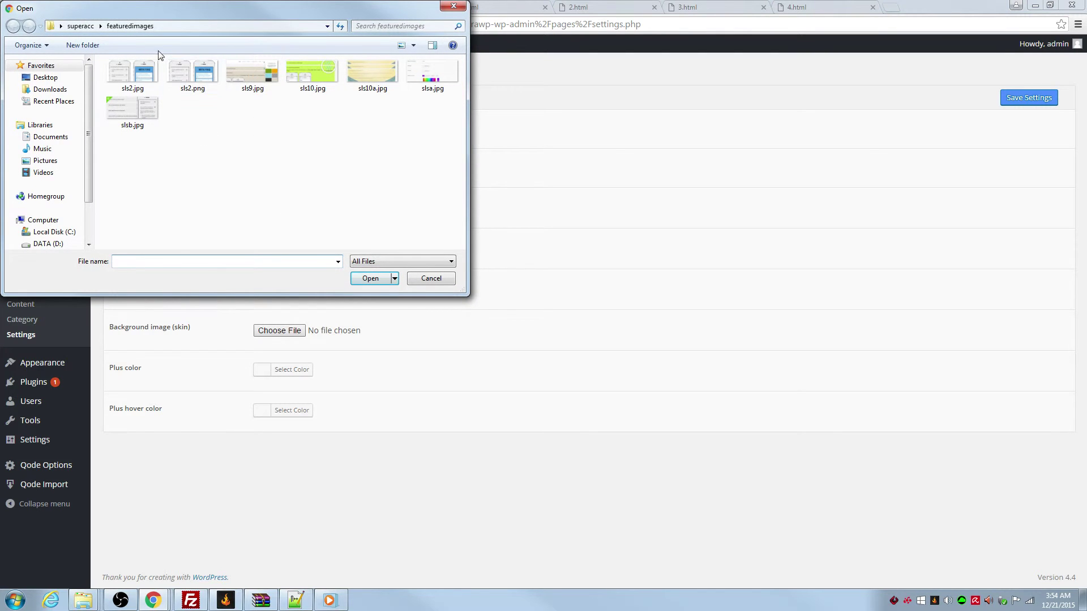
# - Choose superacc/freedesign/free3.jpg as the background skin and save the accordion settings
pyautogui.click(81, 25)
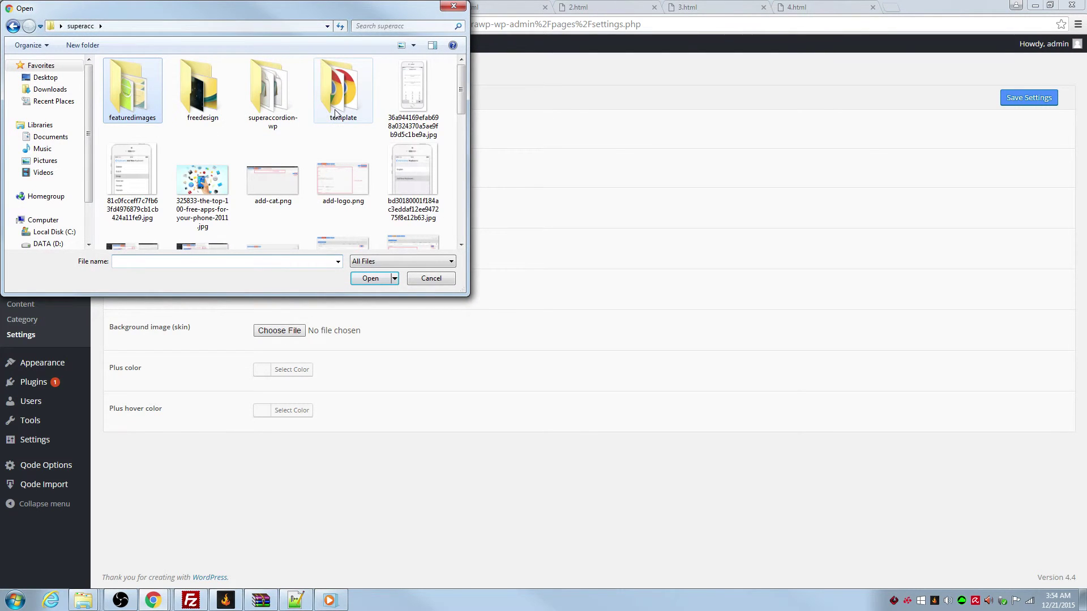
pyautogui.doubleClick(128, 96)
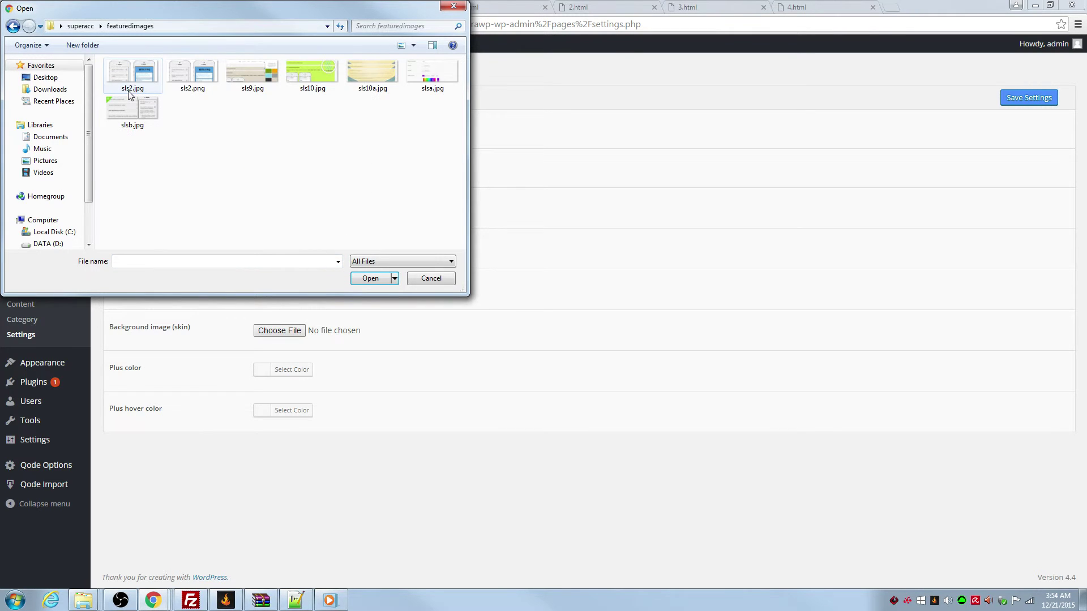
pyautogui.click(80, 25)
pyautogui.doubleClick(202, 85)
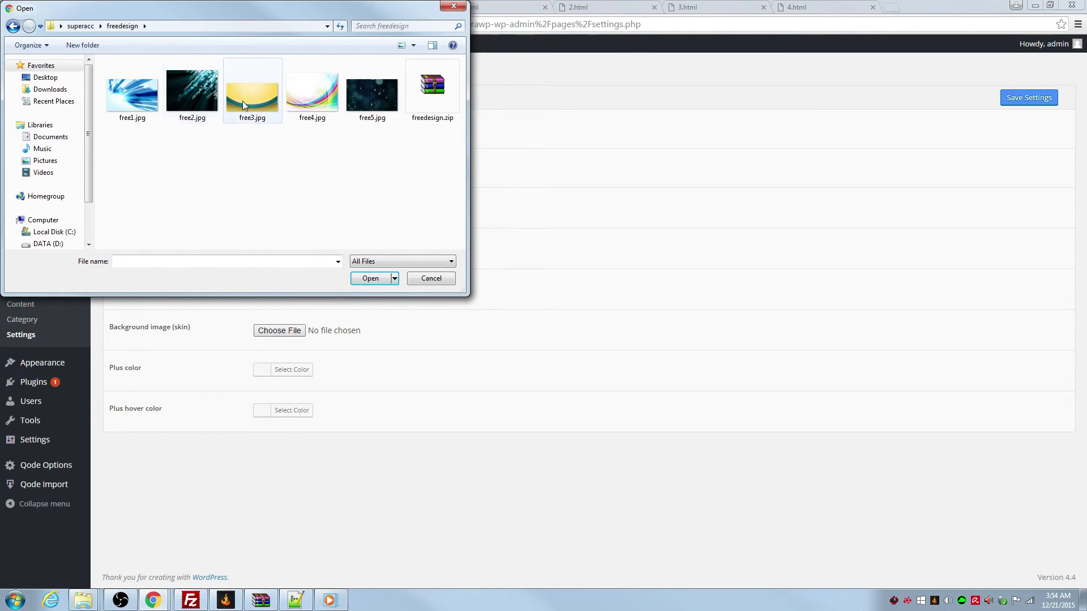
pyautogui.doubleClick(257, 101)
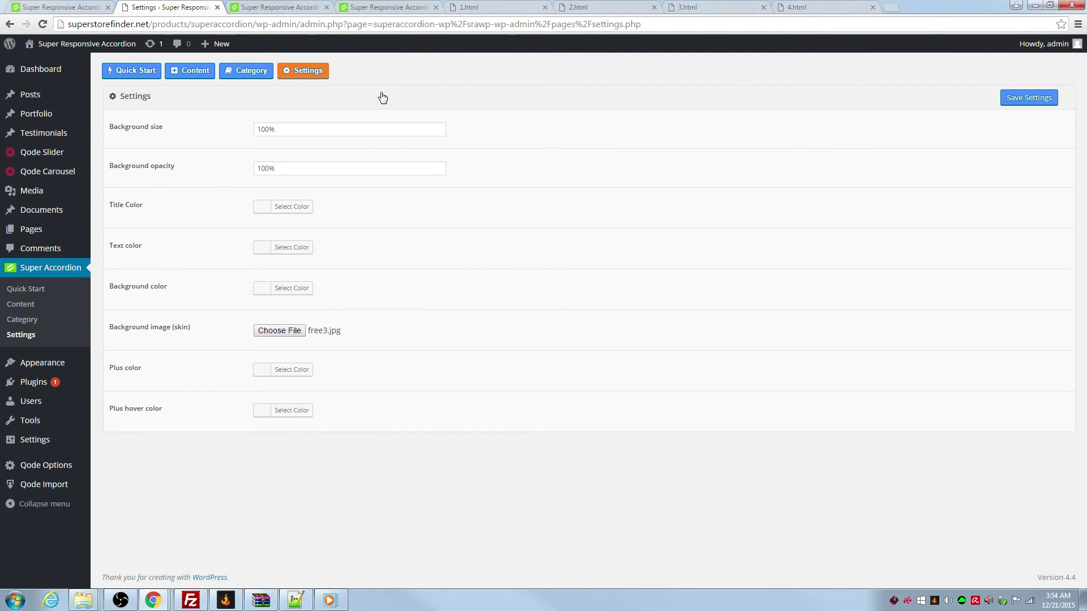
pyautogui.click(1031, 100)
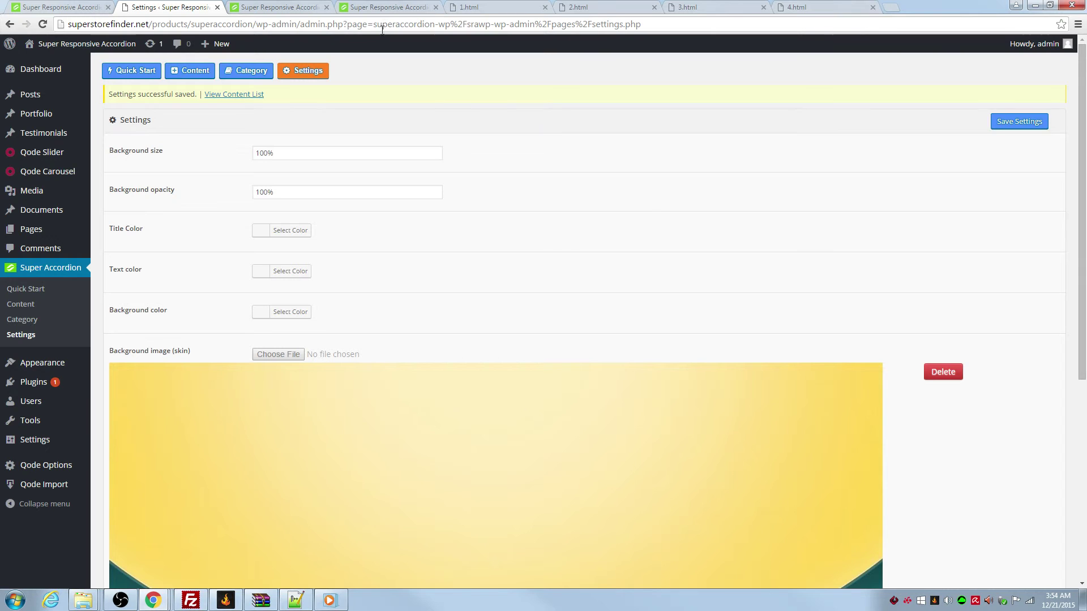
pyautogui.click(352, 8)
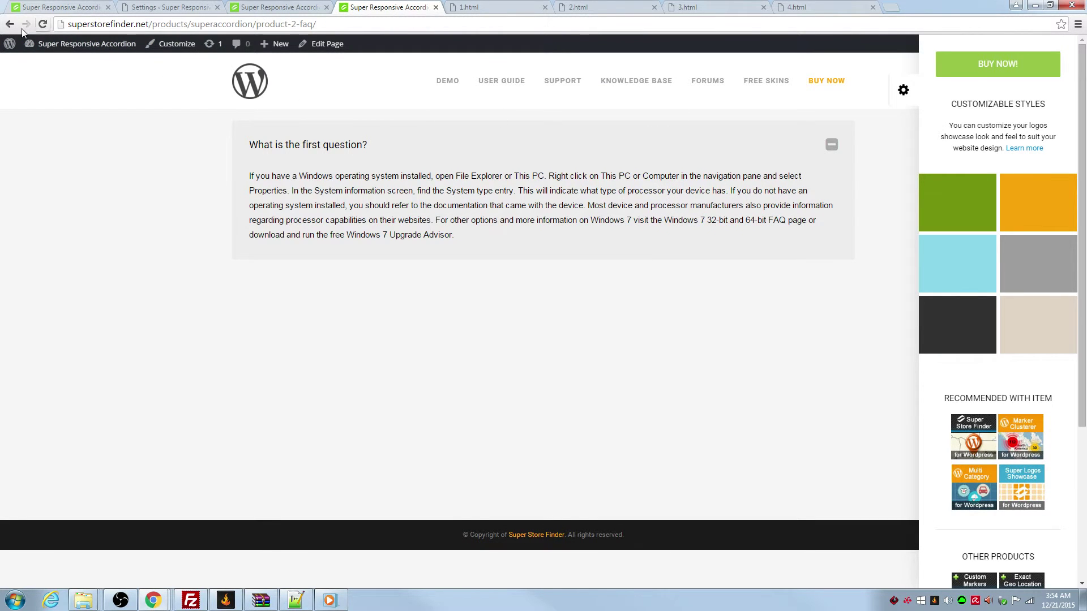
# - Reload both FAQ pages and expand their questions to check the new skin, then open FREE SKINS
pyautogui.click(43, 24)
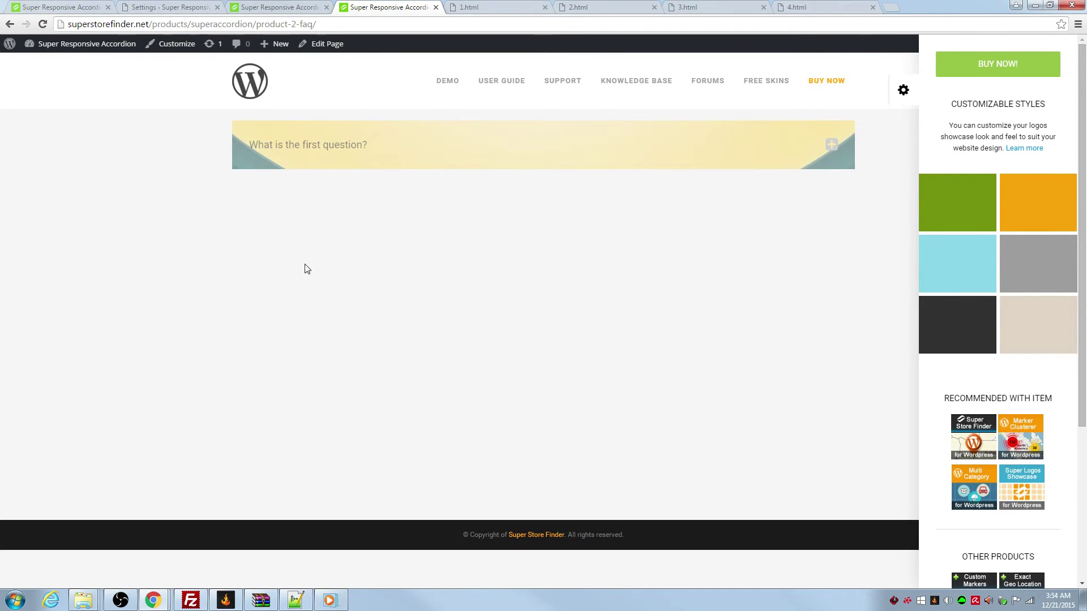
pyautogui.click(830, 160)
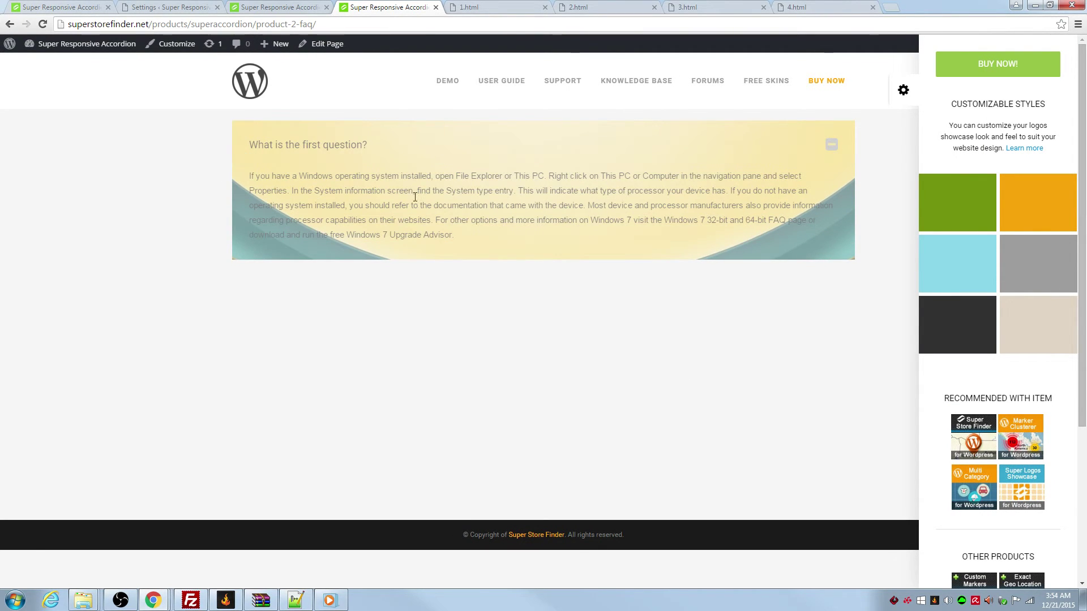
pyautogui.click(275, 7)
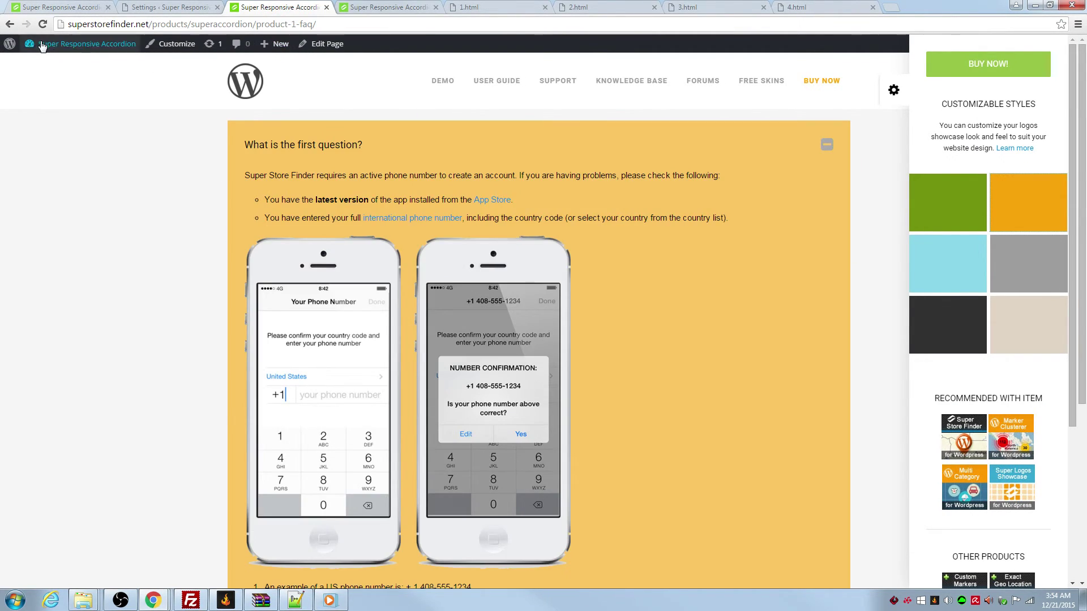
pyautogui.scroll(-6, 107, 174)
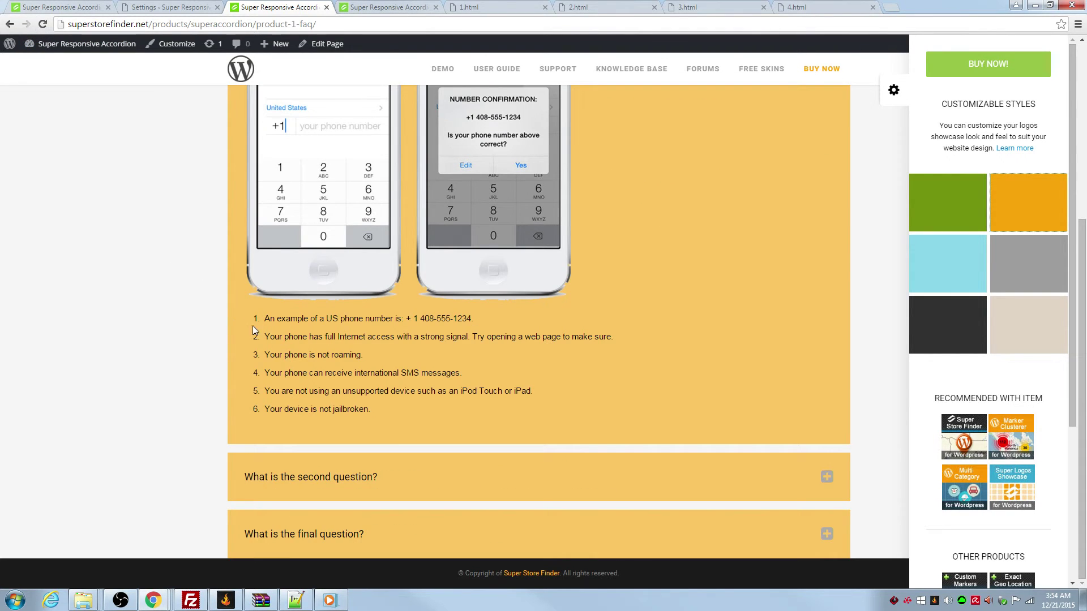
pyautogui.click(402, 489)
pyautogui.click(404, 524)
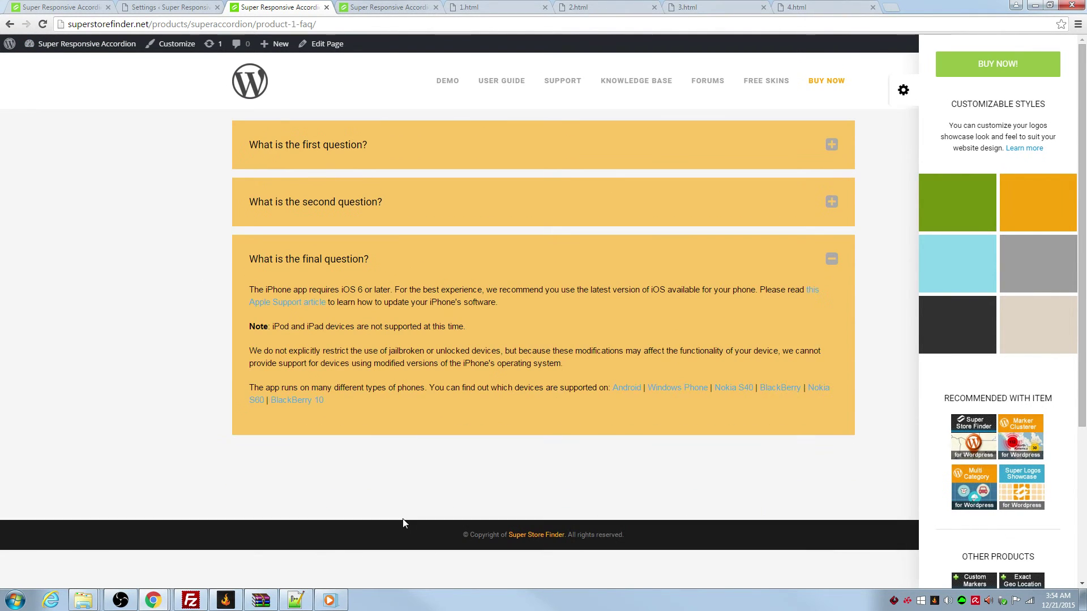
pyautogui.click(42, 24)
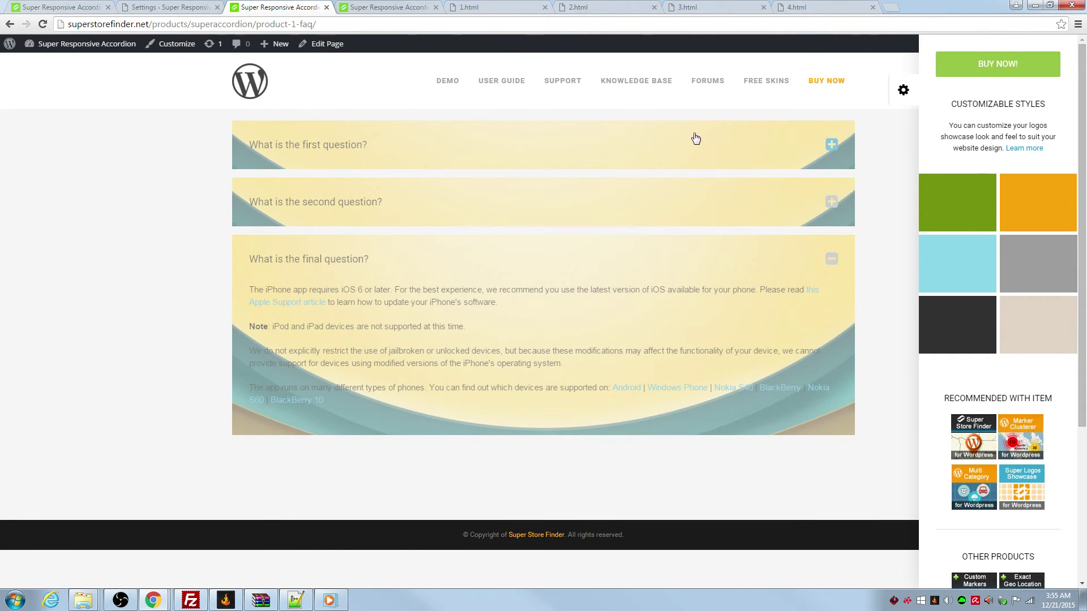
pyautogui.click(775, 81)
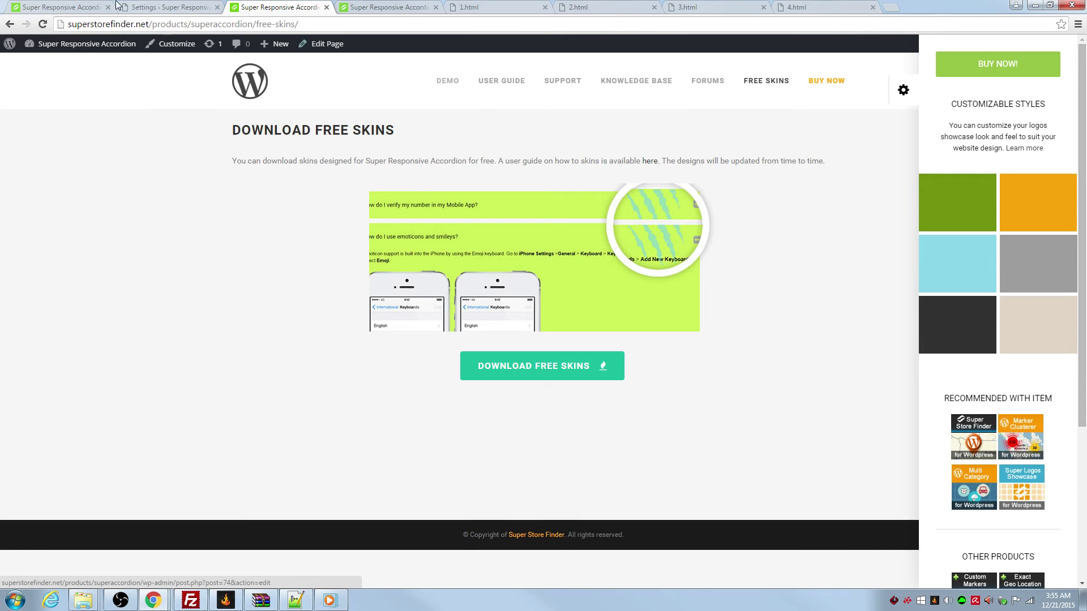
# - Switch back to the Super Responsive Accordion Settings tab with Ctrl+Shift+Tab
pyautogui.hotkey('ctrl', 'shift', 'Tab')
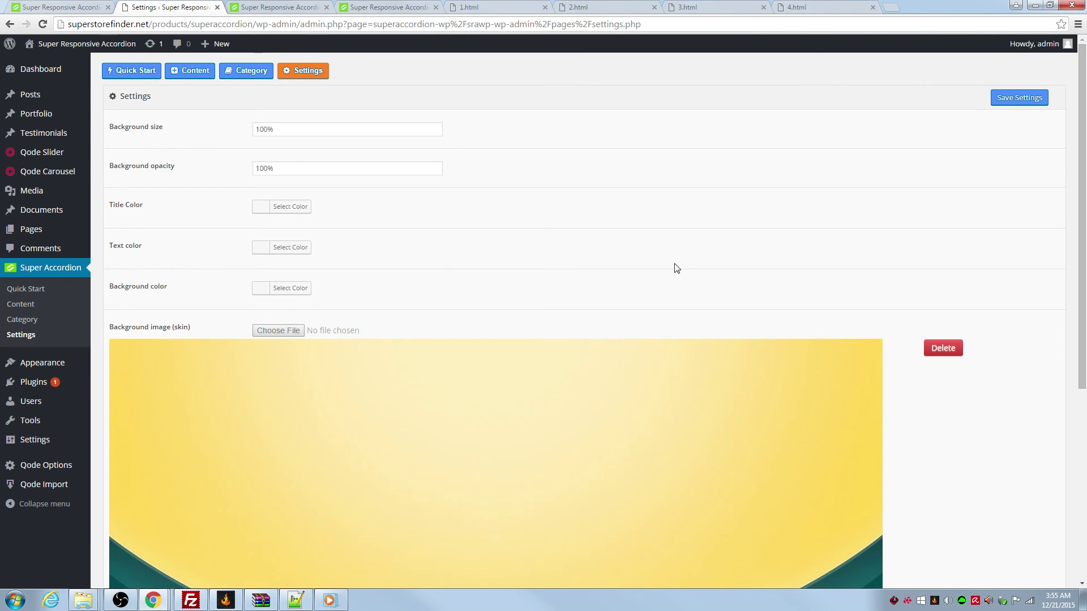
pyautogui.scroll(-4, 675, 265)
pyautogui.scroll(4, 675, 265)
pyautogui.scroll(-5, 416, 237)
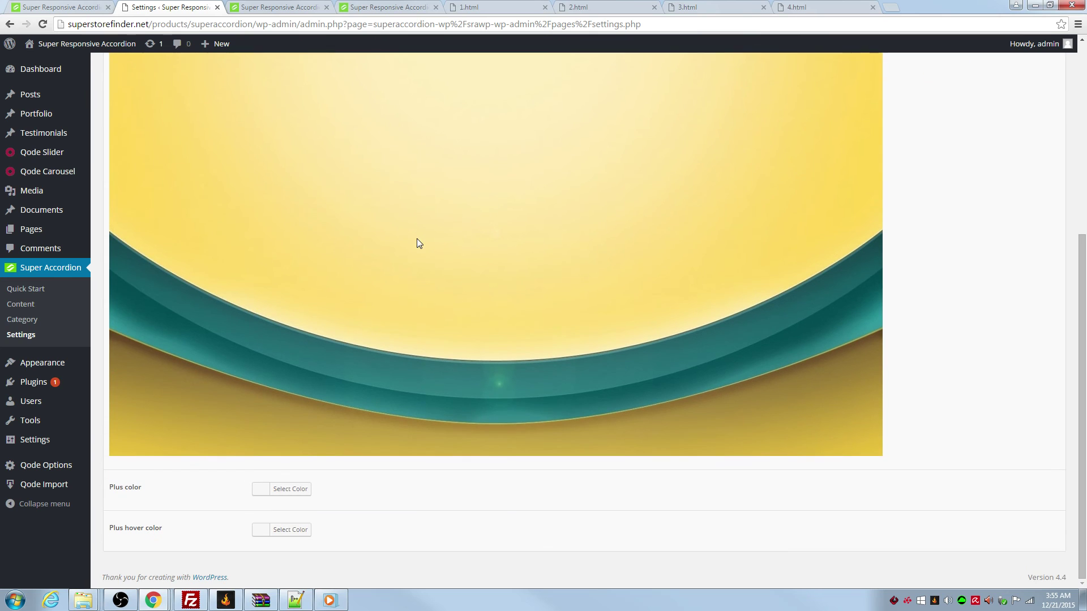
pyautogui.scroll(5, 418, 242)
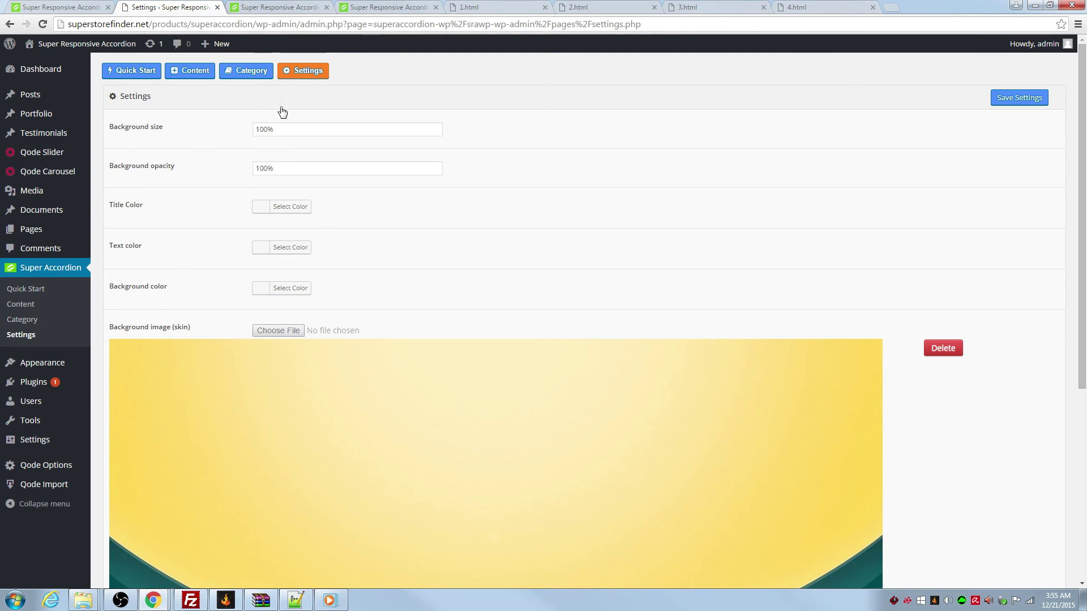
# - On the Recent FAQs demo page, expand the number-verification and app phone-number change questions
pyautogui.click(277, 6)
pyautogui.click(59, 7)
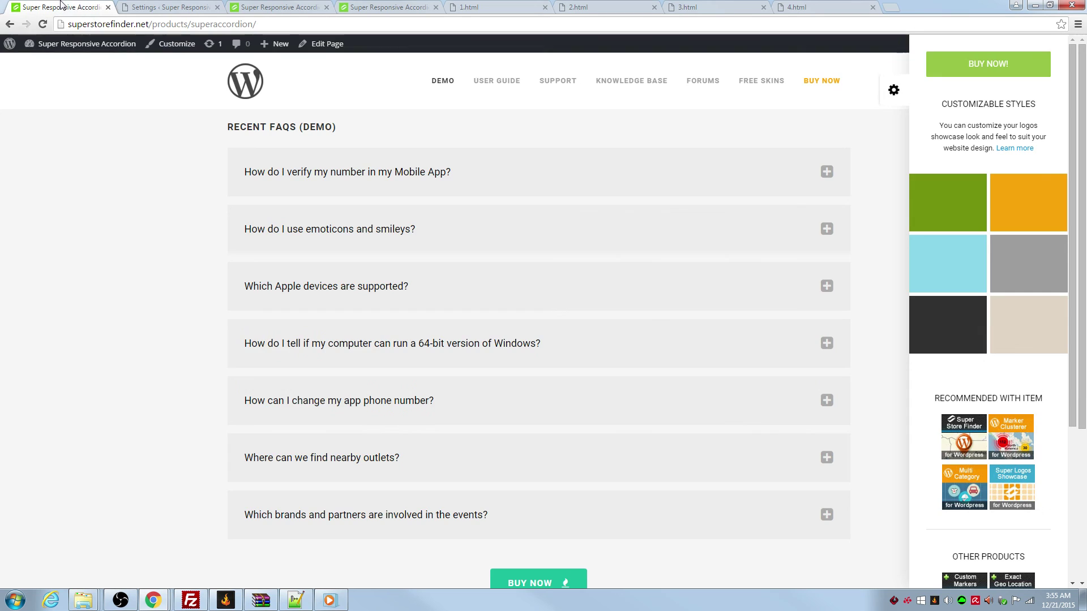
pyautogui.click(611, 177)
pyautogui.scroll(-8, 636, 272)
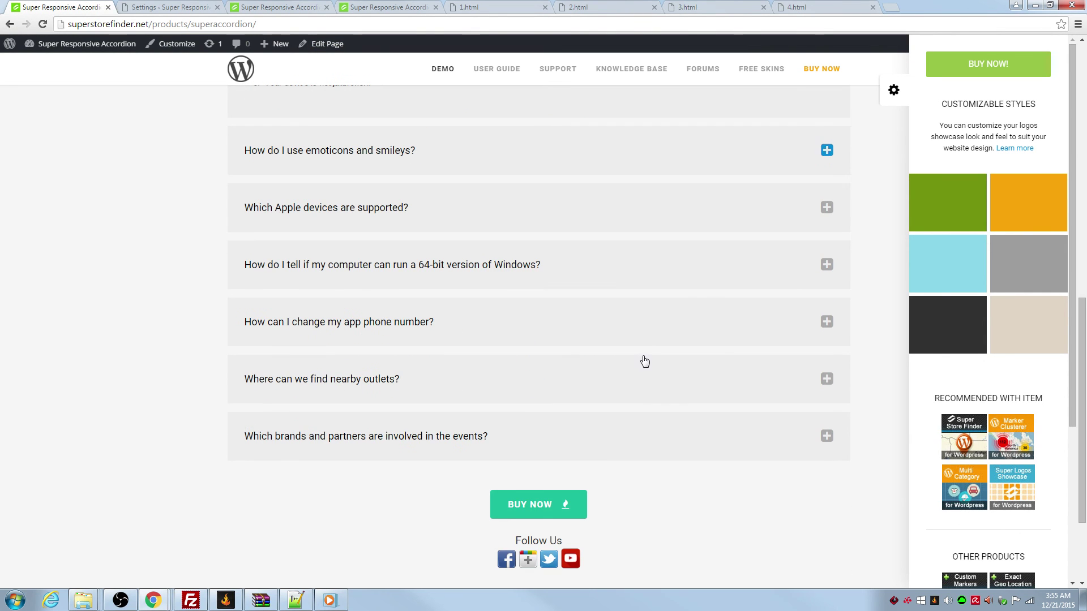
pyautogui.scroll(-3, 578, 187)
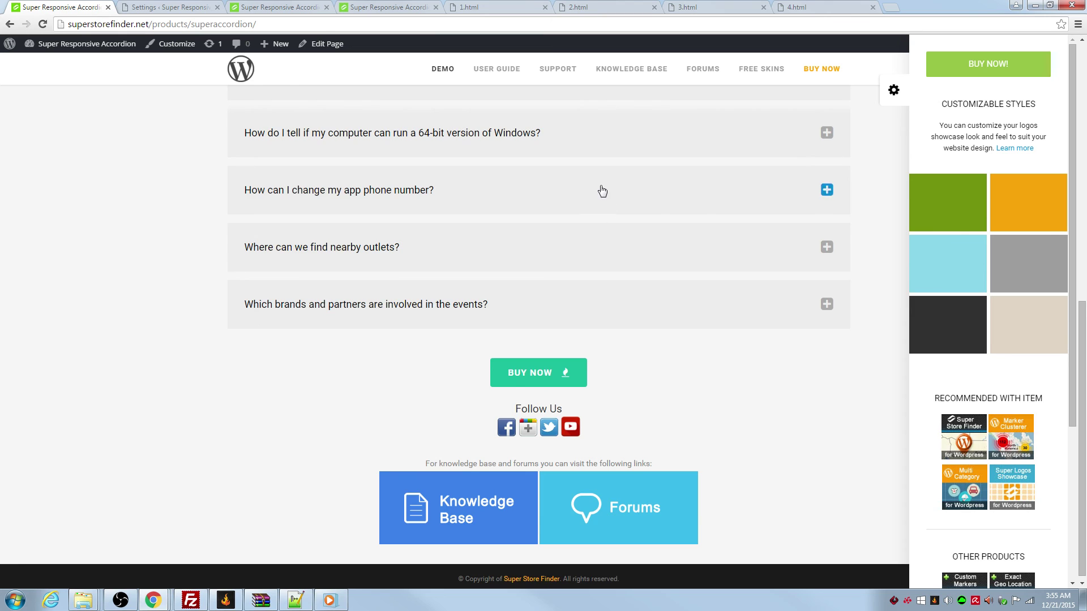
pyautogui.click(603, 194)
pyautogui.scroll(-5, 616, 387)
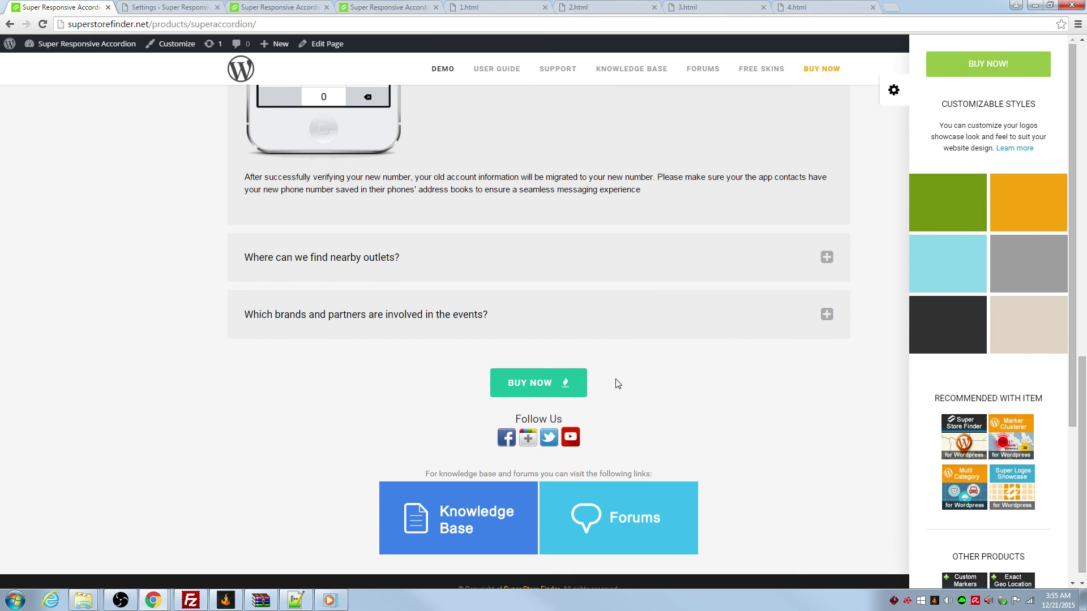